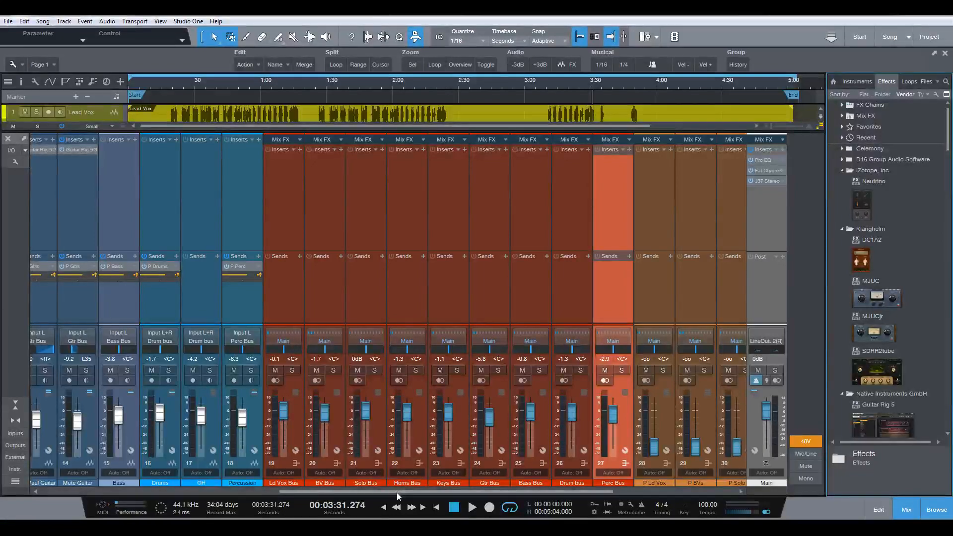
Mute the Ld Vox Bus and the BV Bus in the mixer
drag(398, 492, 145, 487)
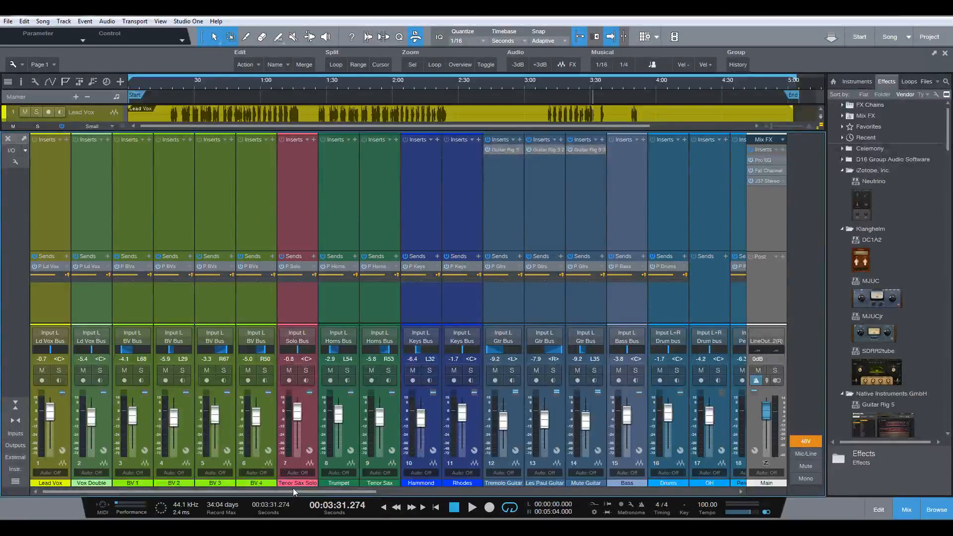
drag(296, 488, 540, 507)
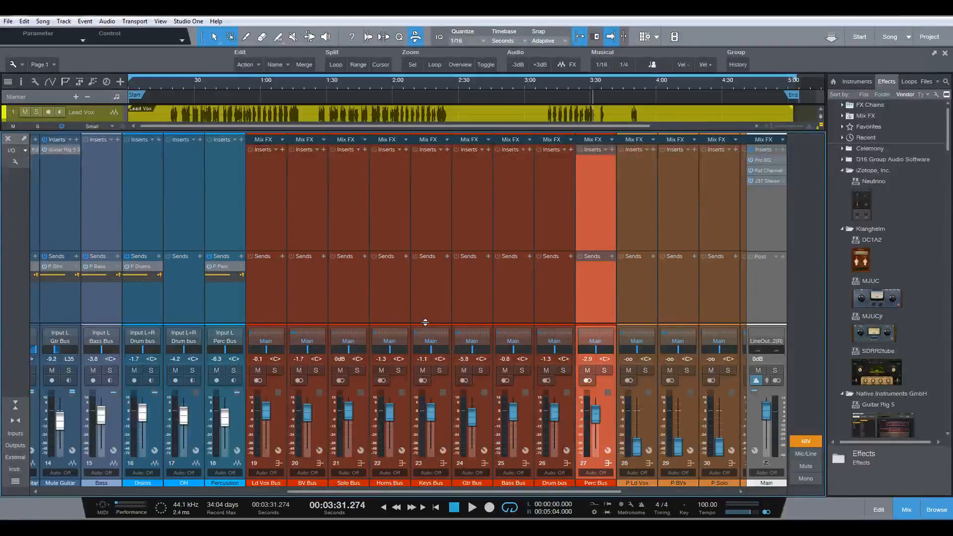
click(258, 371)
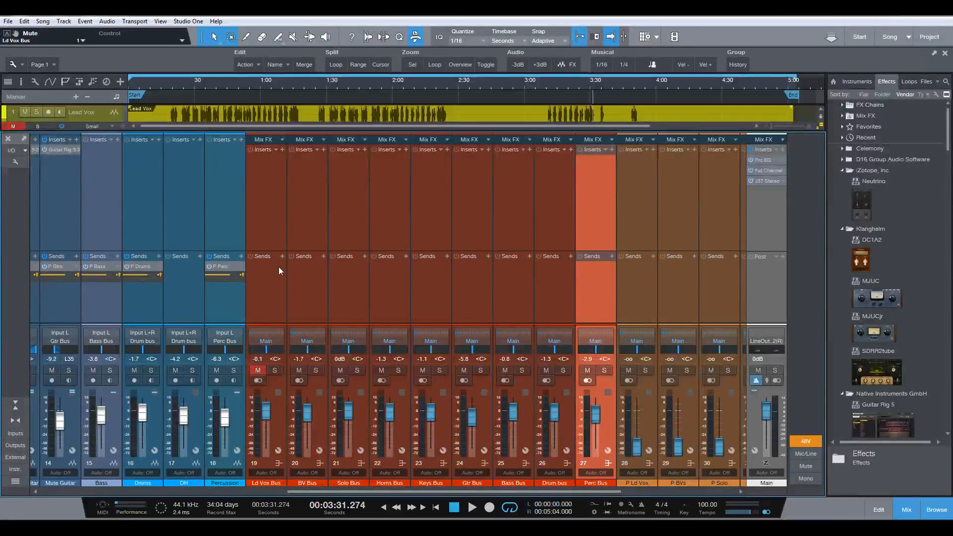
click(299, 371)
Play the mix from about 3:10 to hear the percussion in context, and stop playback
click(547, 87)
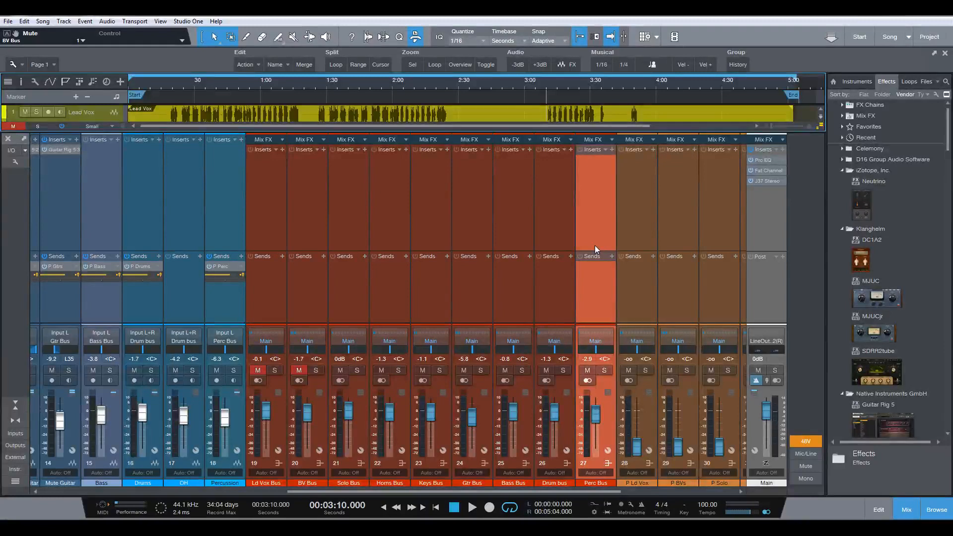
key(space)
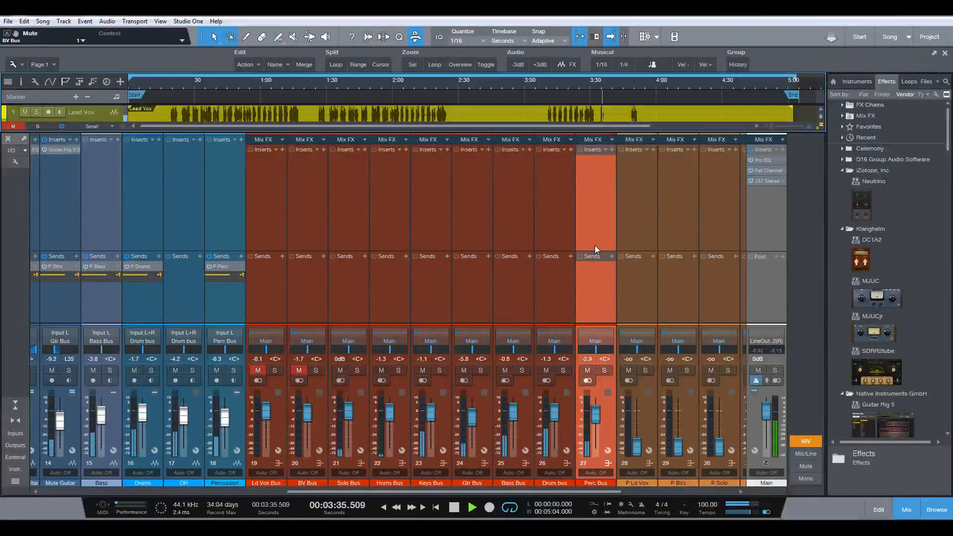
key(space)
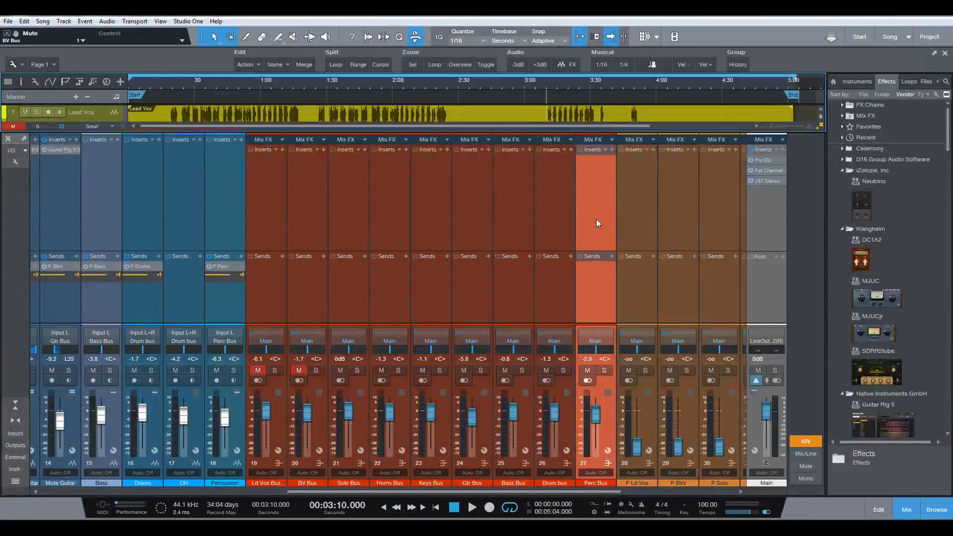
Solo the Percussion channel and play it back from 3:10
click(234, 370)
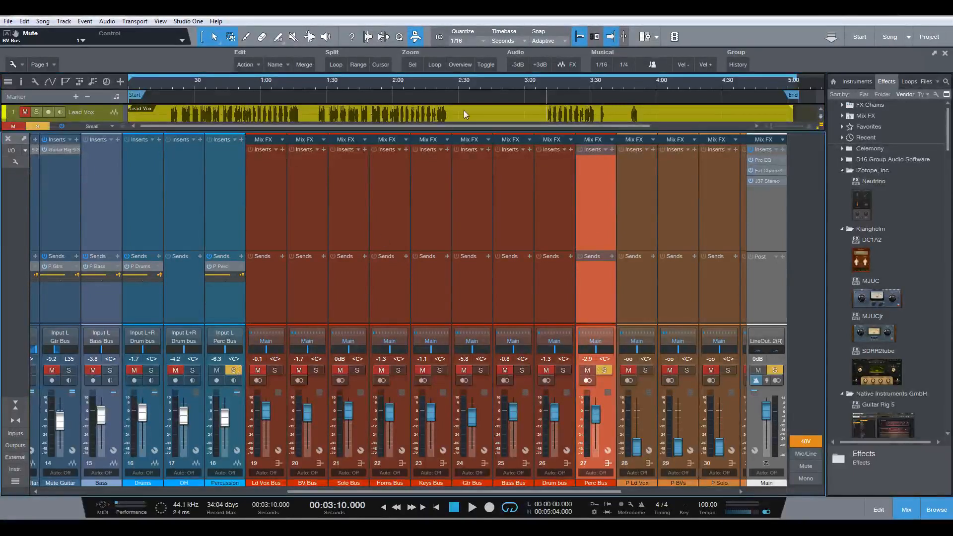
key(space)
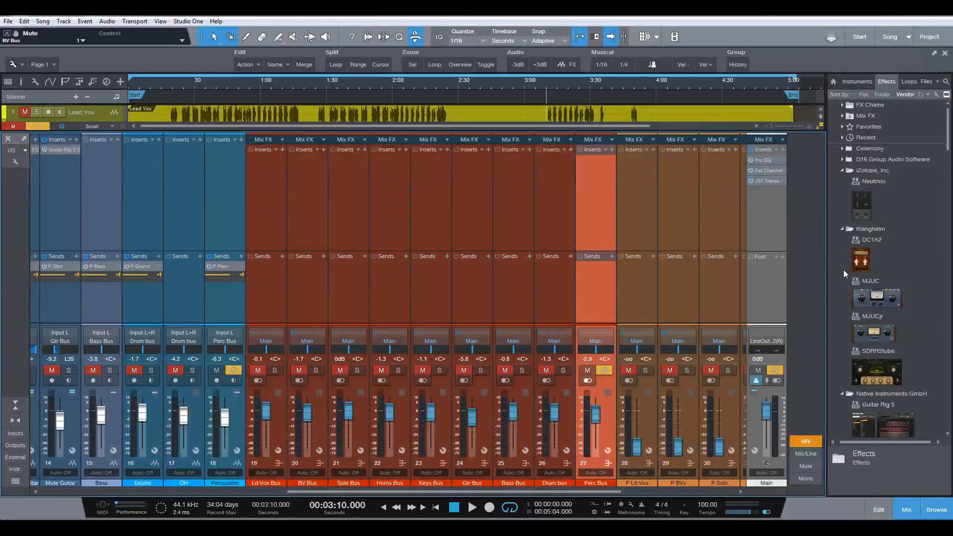
Find the Pro EQ effect in the browser and insert it on the Perc Bus
scroll(830, 278, down, 8)
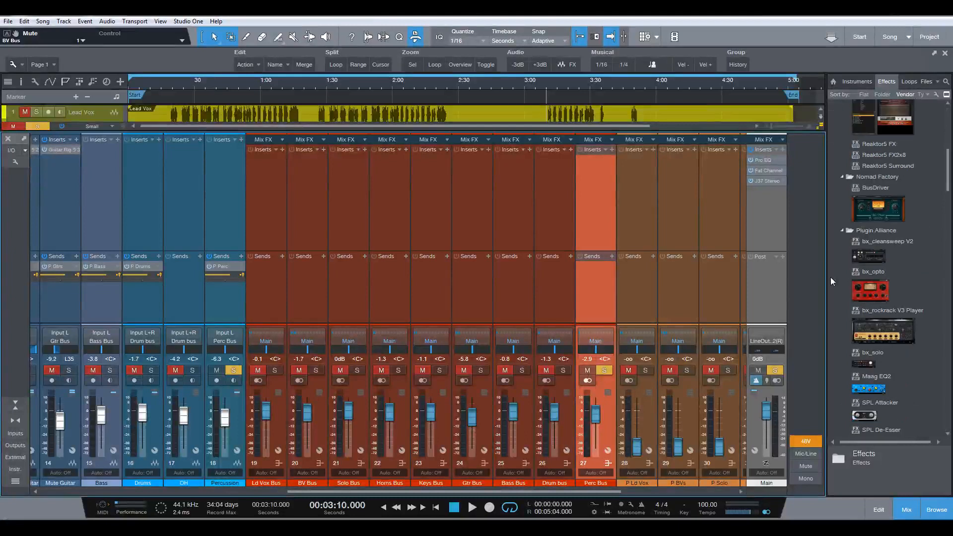
scroll(831, 277, down, 10)
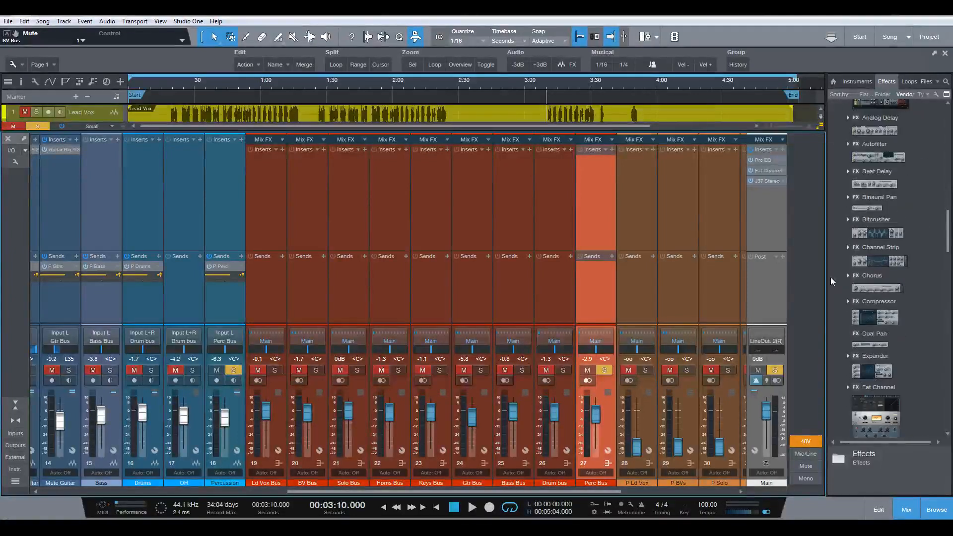
scroll(830, 278, down, 10)
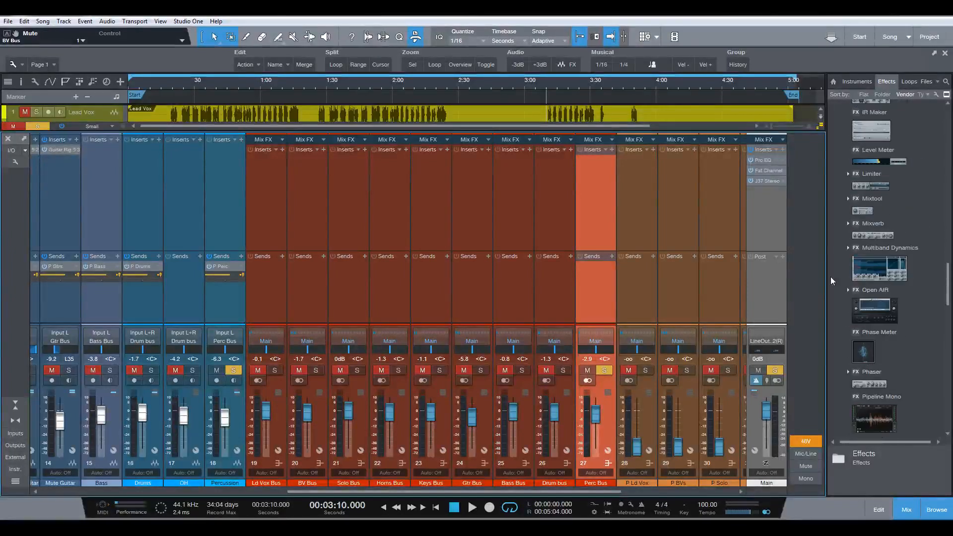
scroll(830, 276, down, 4)
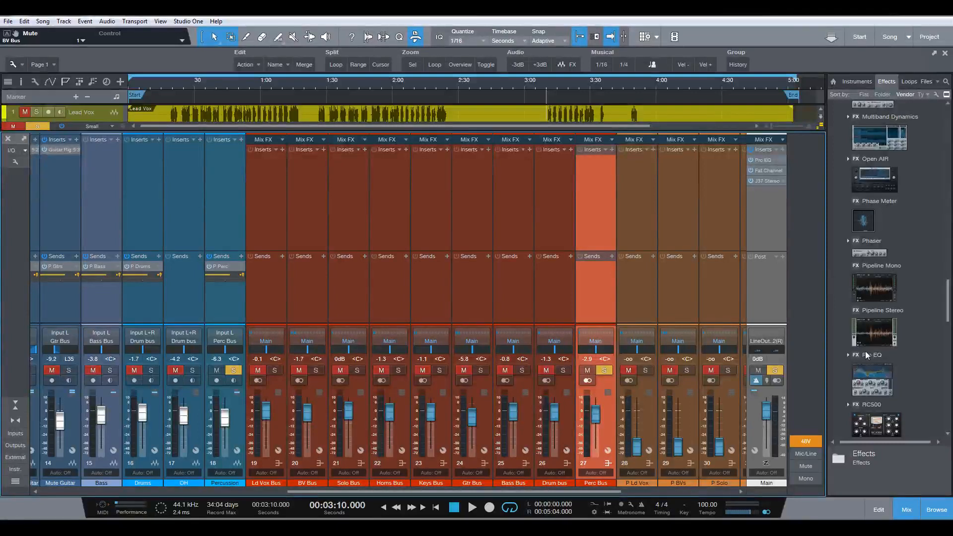
drag(875, 380, 591, 192)
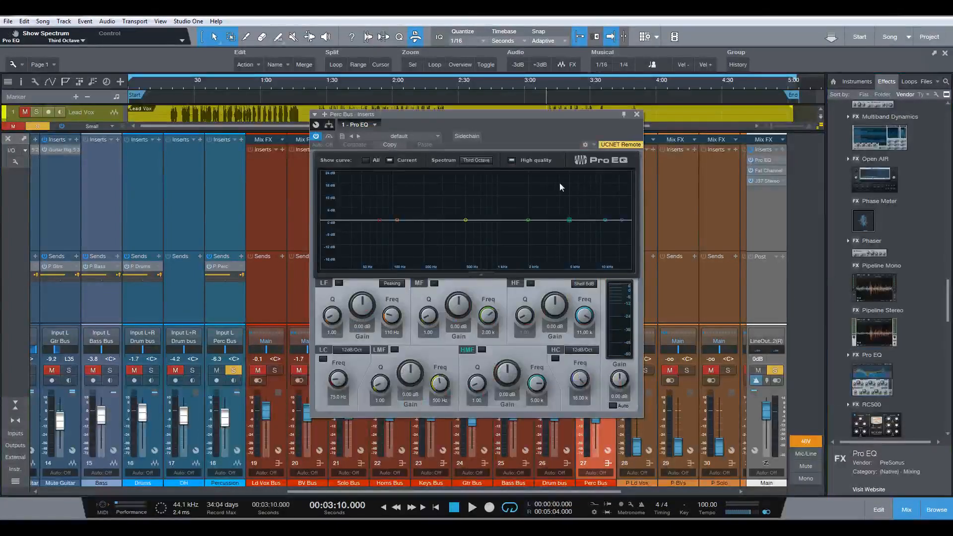
Enable the low cut filter in the Perc Bus Pro EQ and set it to 394 Hz during playback
click(323, 359)
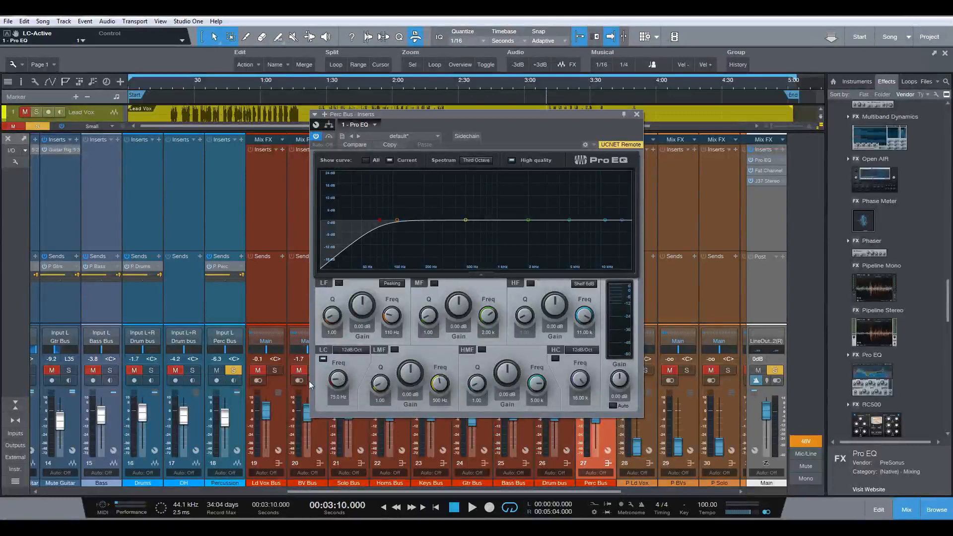
key(space)
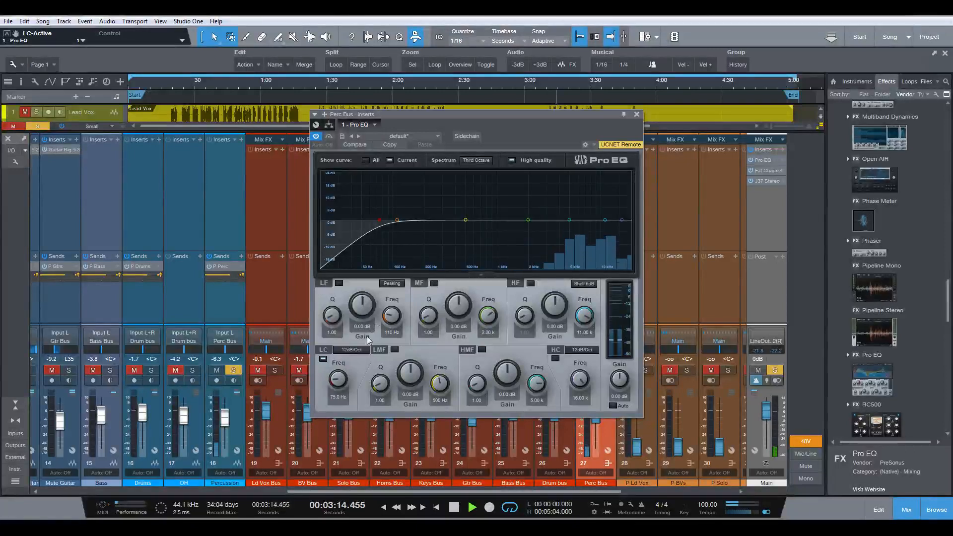
mouse_move(338, 382)
mouse_down()
mouse_move(360, 364)
mouse_move(348, 366)
mouse_up()
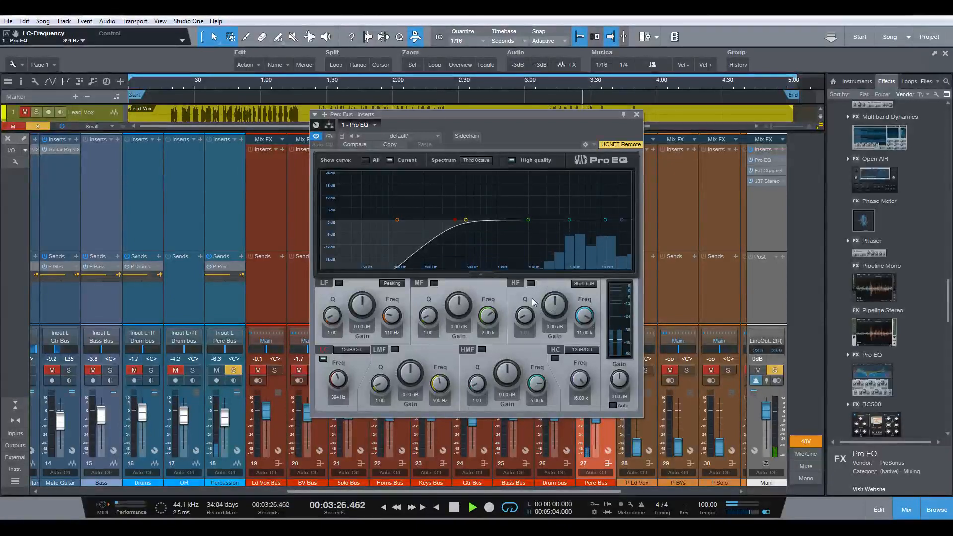
Boost the Pro EQ's HMF band by 5.76 dB and its LMF band by 3.36 dB at about 1.18 kHz
drag(507, 375, 514, 365)
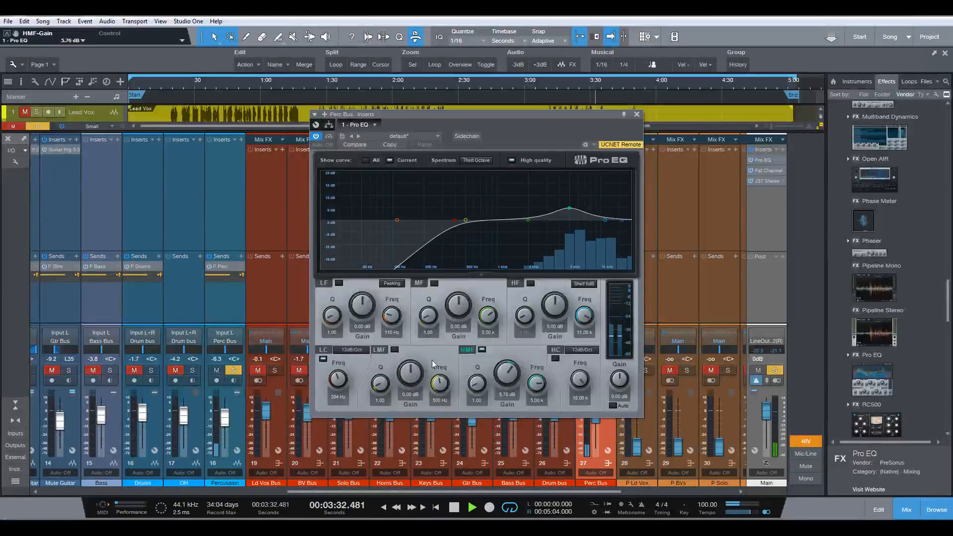
mouse_move(410, 374)
mouse_down()
mouse_move(414, 363)
mouse_move(442, 384)
mouse_move(412, 378)
mouse_up()
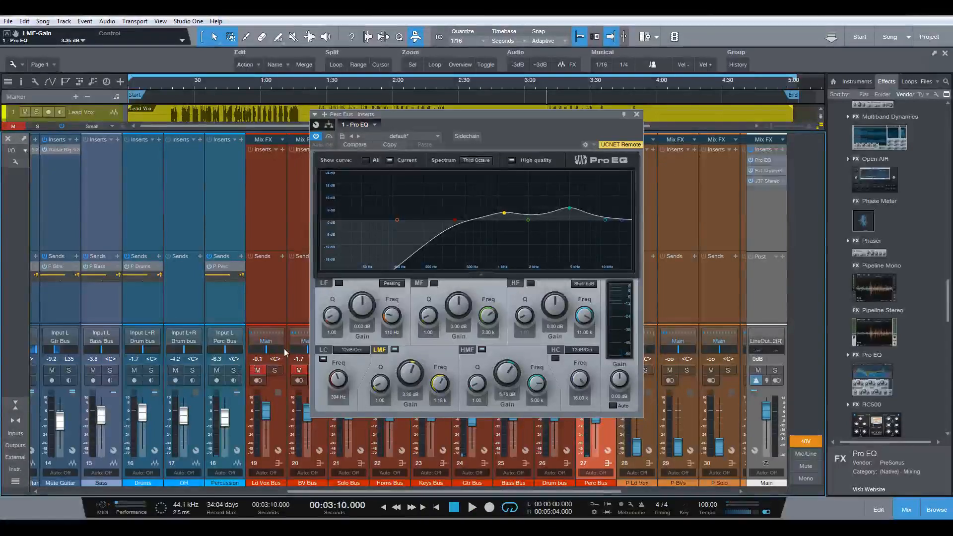
With the mix playing, set the Perc Bus EQ's HMF gain to 4.80 dB and HF gain to 3.36 dB
key(space)
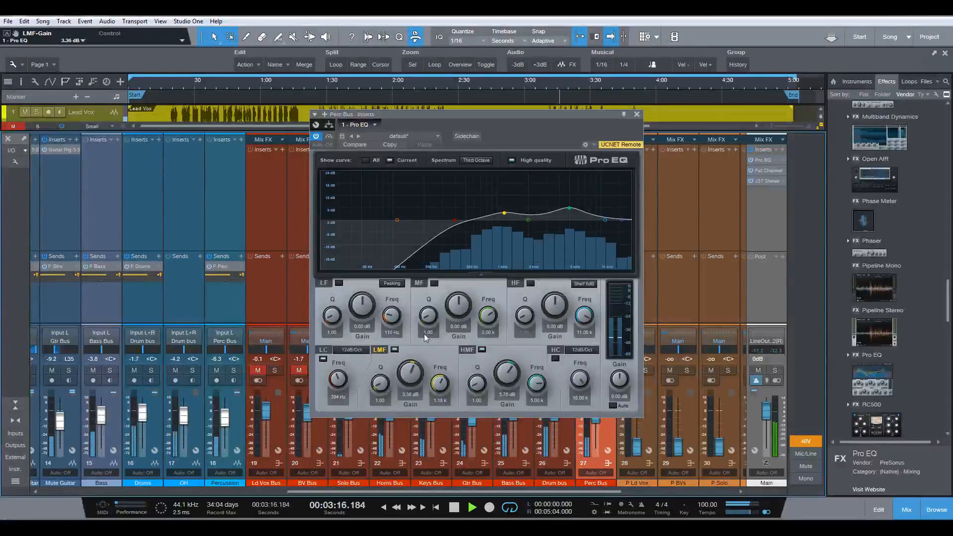
scroll(504, 372, down, 2)
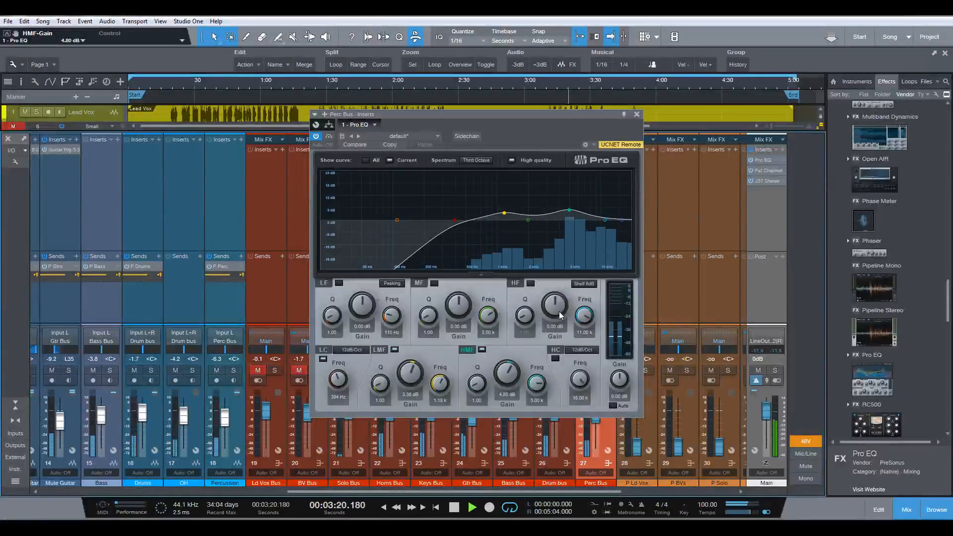
scroll(564, 306, up, 10)
scroll(565, 306, down, 3)
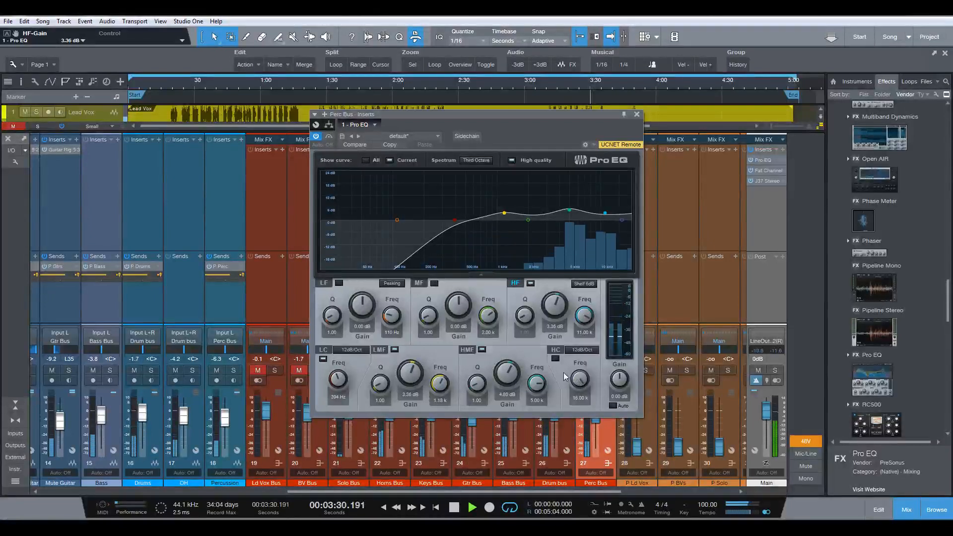
Set the EQ's HMF gain to 3.36 dB and the LMF band to 4.08 dB at 1.26 kHz, and close the EQ window
drag(507, 373, 509, 377)
scroll(507, 378, down, 2)
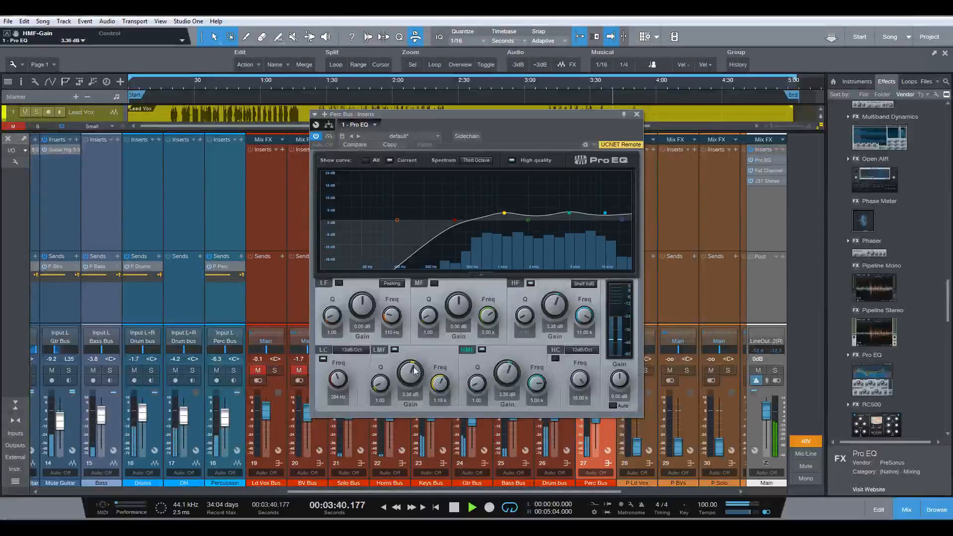
mouse_move(411, 372)
mouse_down()
mouse_move(419, 347)
mouse_move(417, 372)
mouse_up()
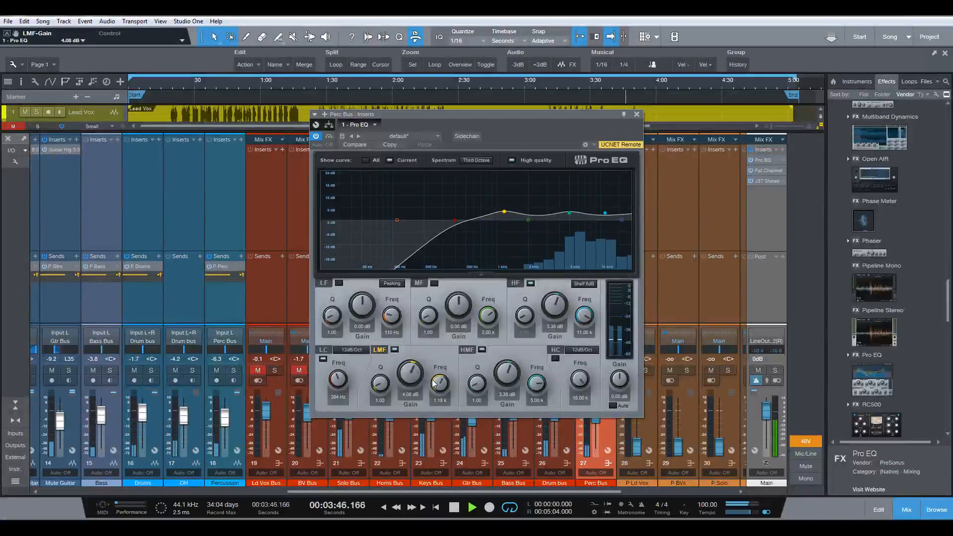
drag(436, 384, 435, 382)
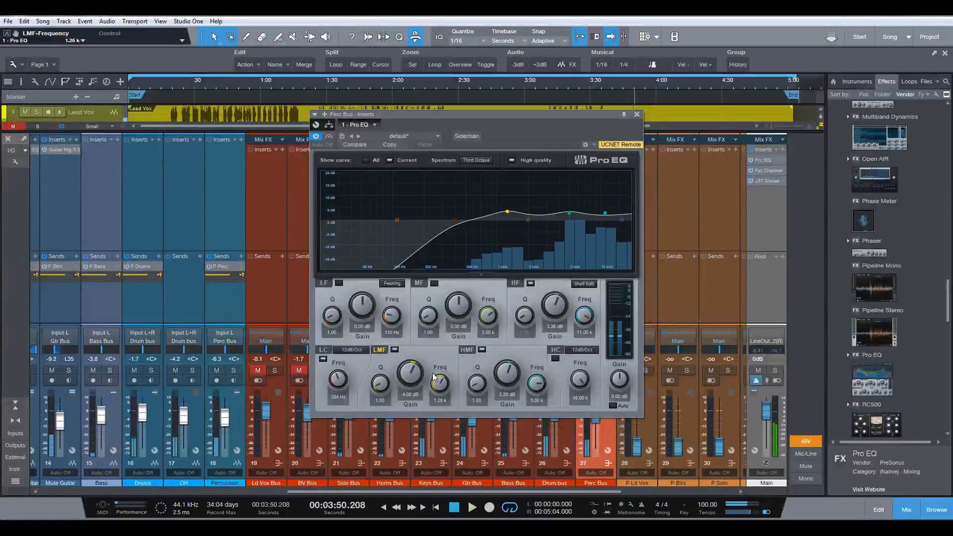
key(space)
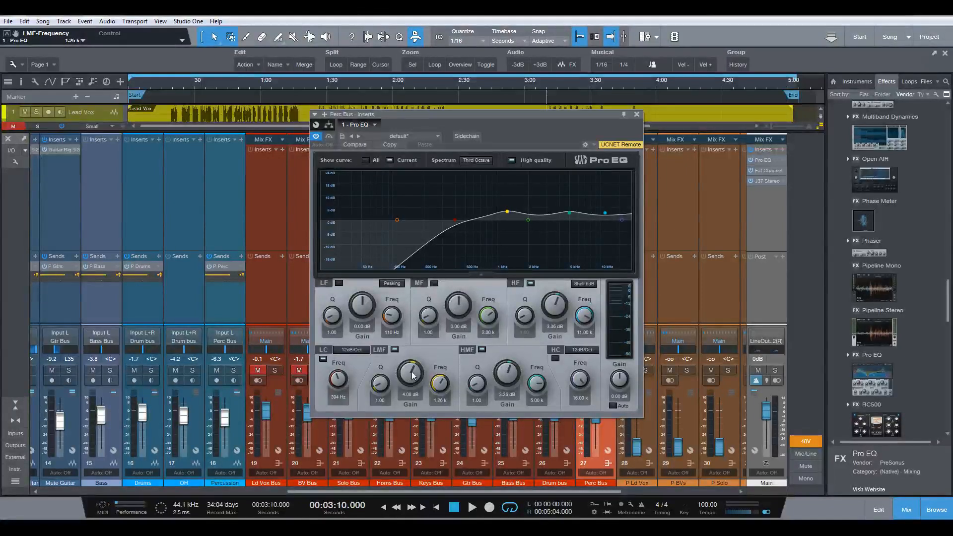
click(637, 115)
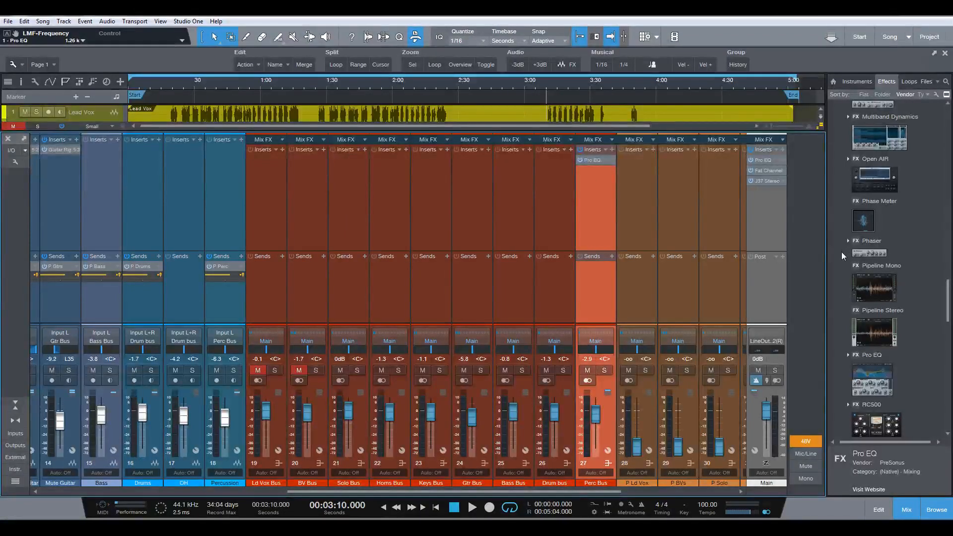
Insert a Compressor on the Perc Bus after the Pro EQ and turn its sidechain low cut off
scroll(844, 253, down, 3)
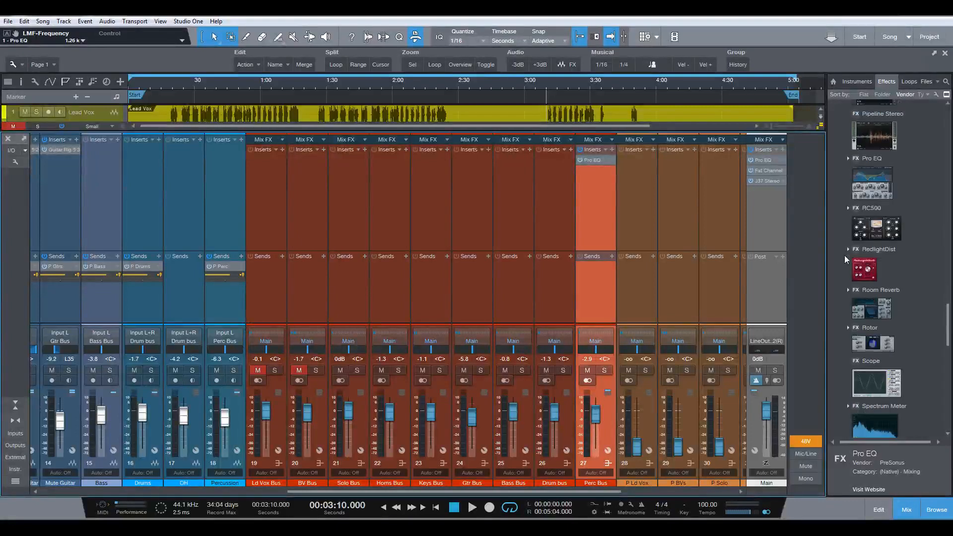
scroll(844, 255, up, 10)
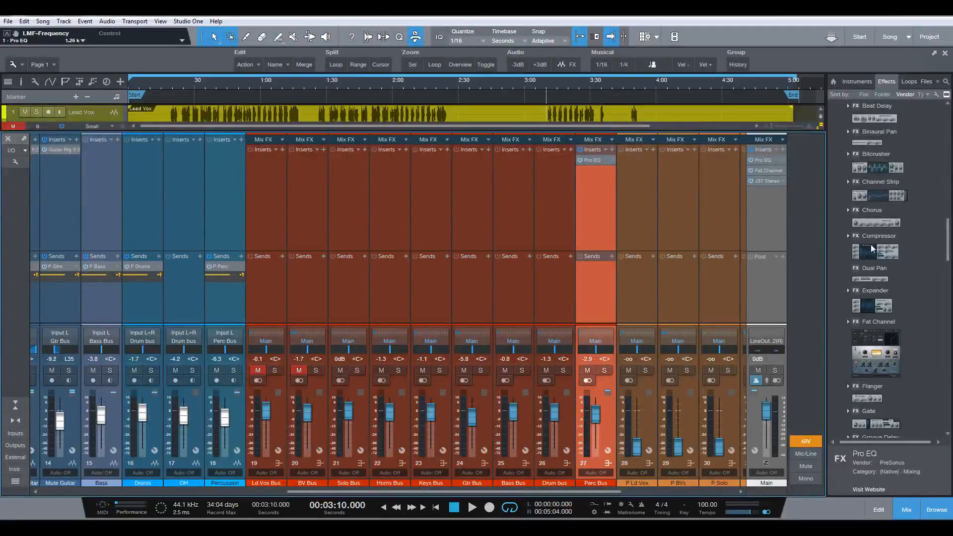
drag(868, 243, 587, 203)
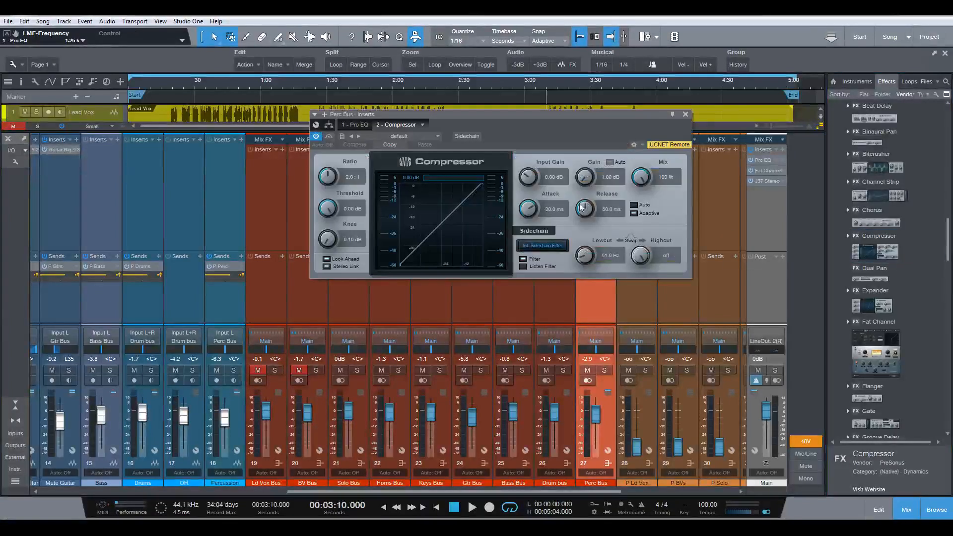
drag(585, 257, 585, 311)
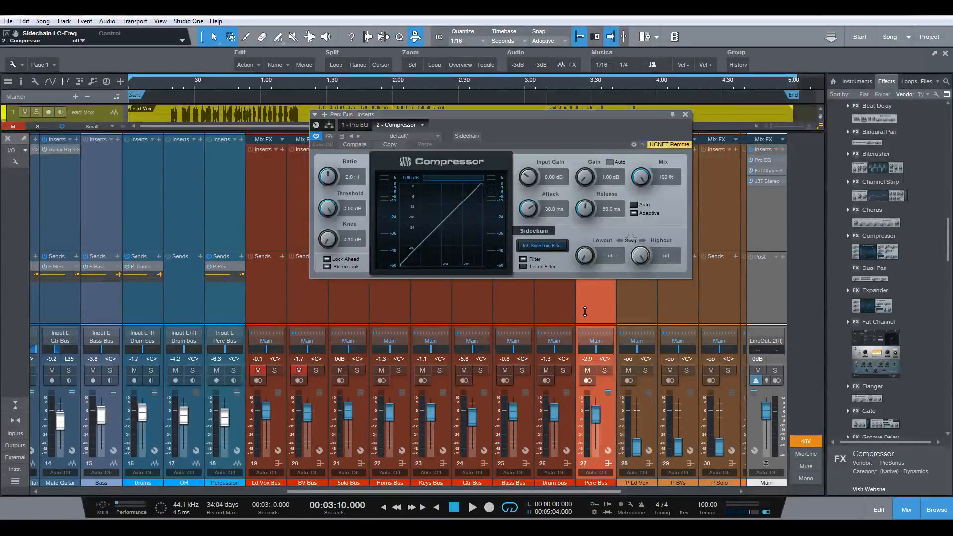
drag(499, 118, 455, 216)
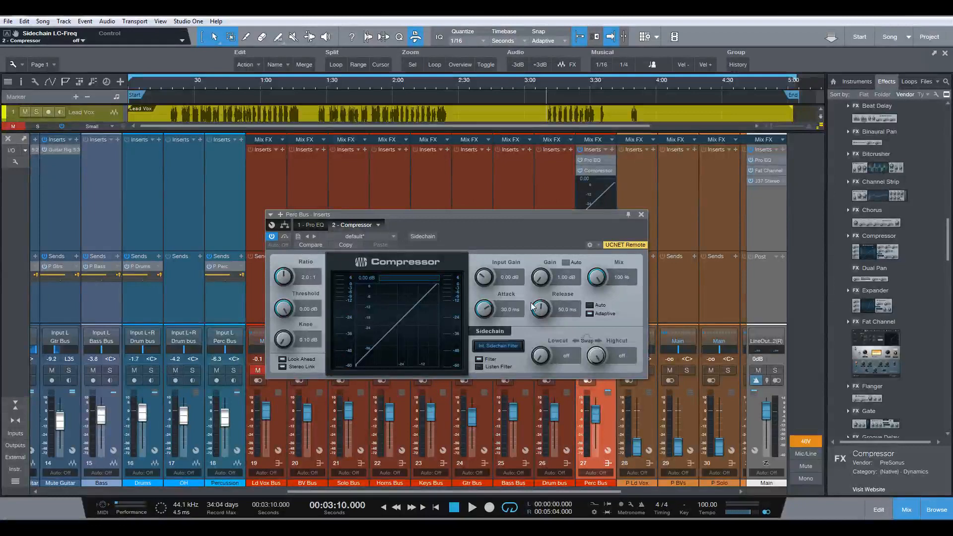
Lower the Perc Bus compressor's threshold to -35.04 dB while the mix plays
key(space)
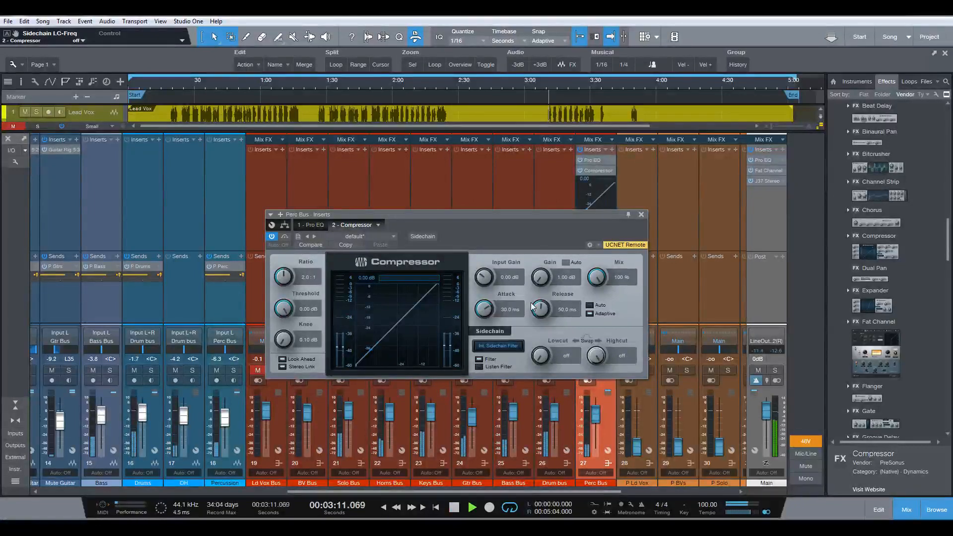
drag(283, 310, 274, 353)
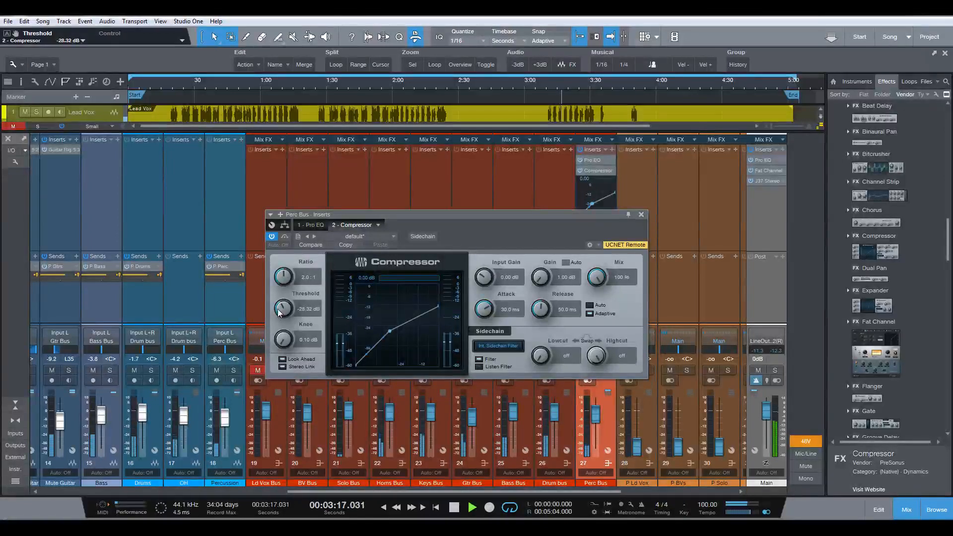
drag(277, 307, 281, 312)
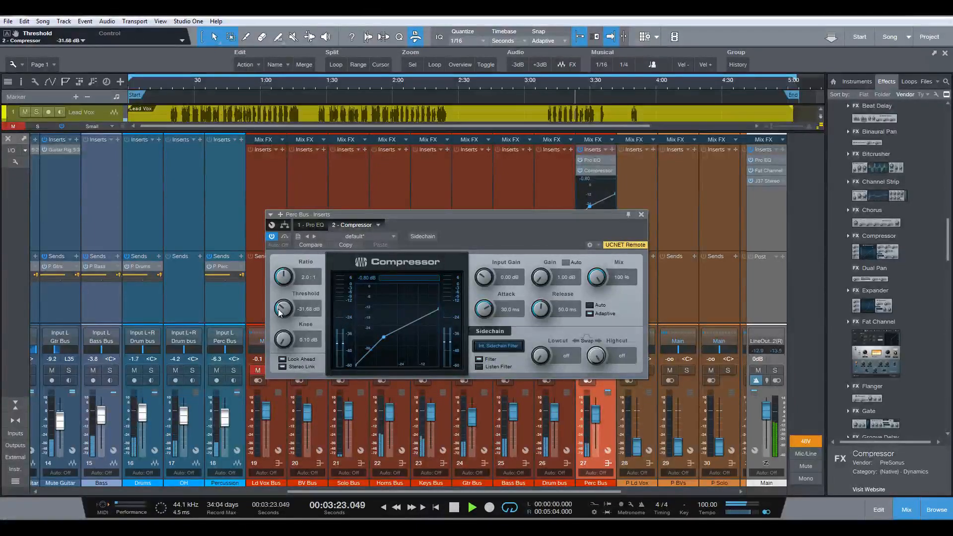
drag(280, 312, 280, 312)
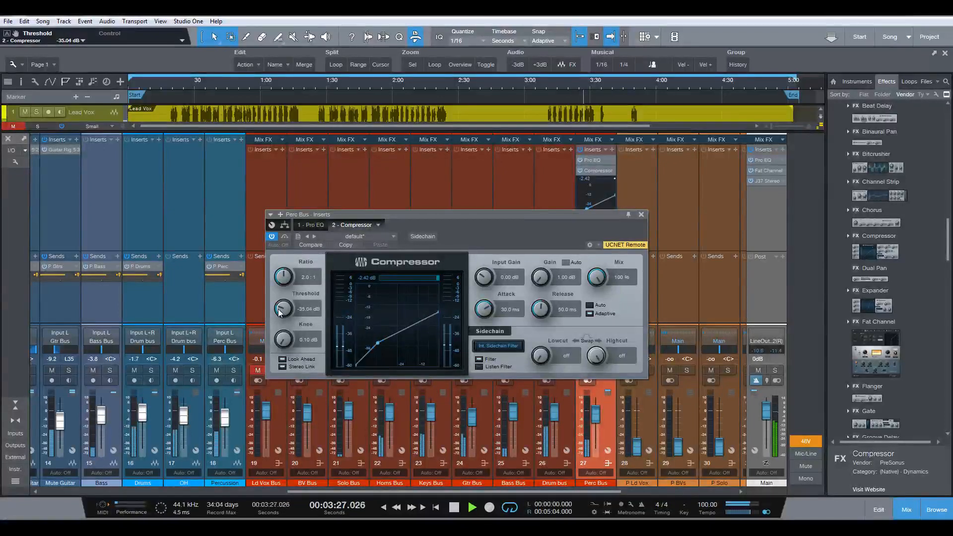
With the mix playing, set the Perc Bus compressor's threshold to -34.08 dB and its release to 38.4 ms
scroll(280, 313, up, 1)
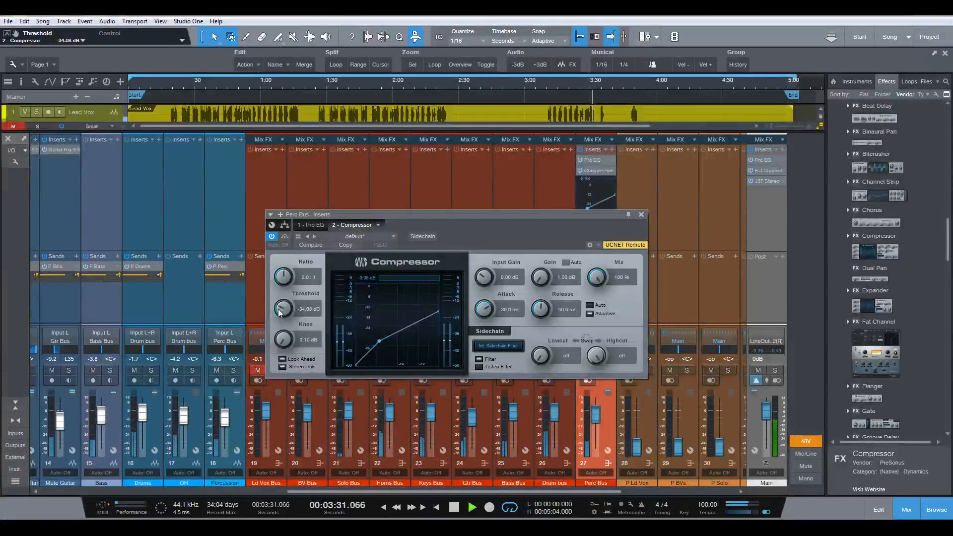
scroll(280, 312, up, 1)
scroll(542, 311, down, 2)
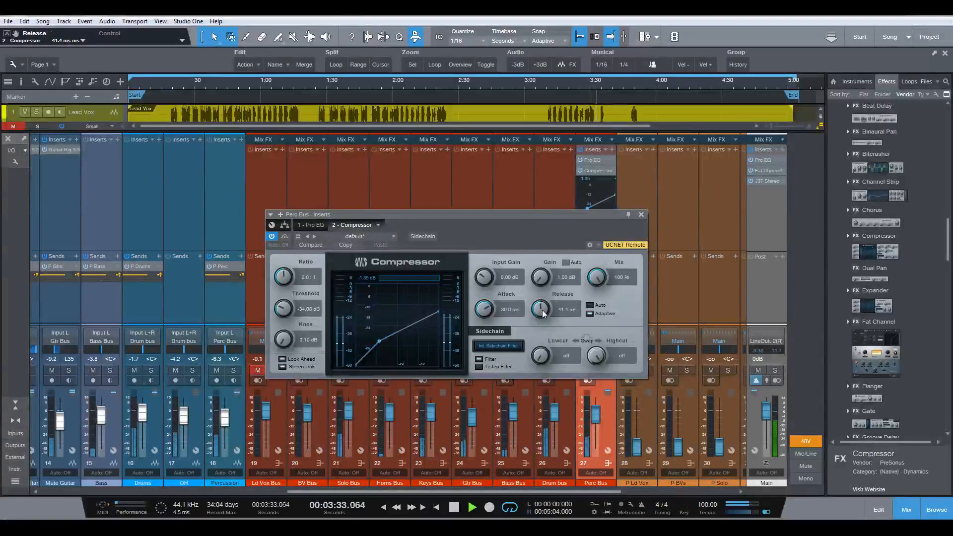
scroll(543, 312, down, 1)
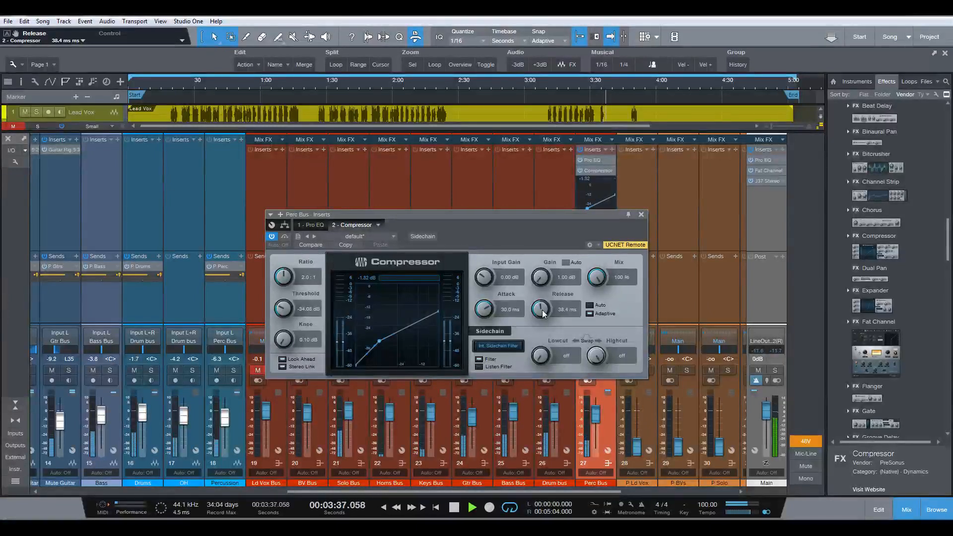
Raise the Perc Bus compressor's gain to 1.92 dB, stop playback and close the compressor window
scroll(541, 282, up, 2)
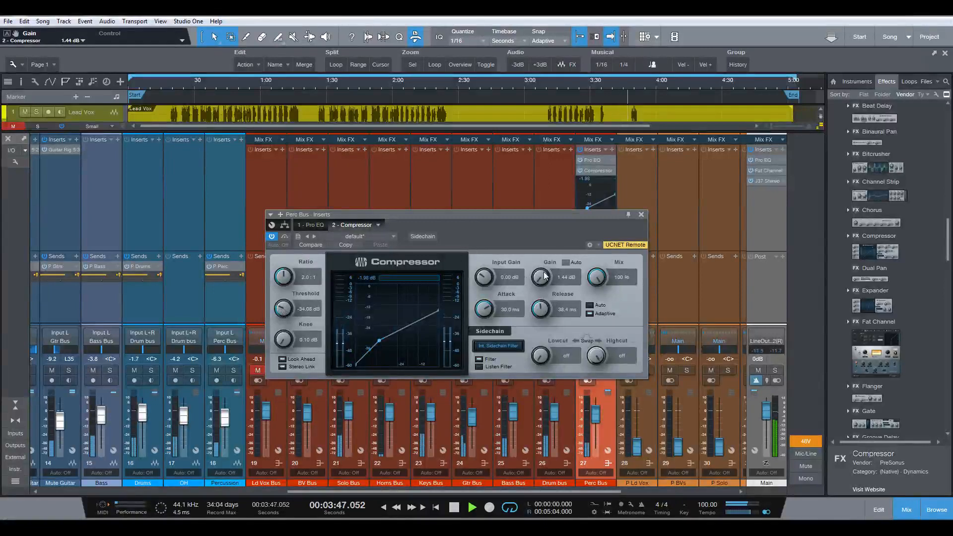
scroll(545, 276, up, 1)
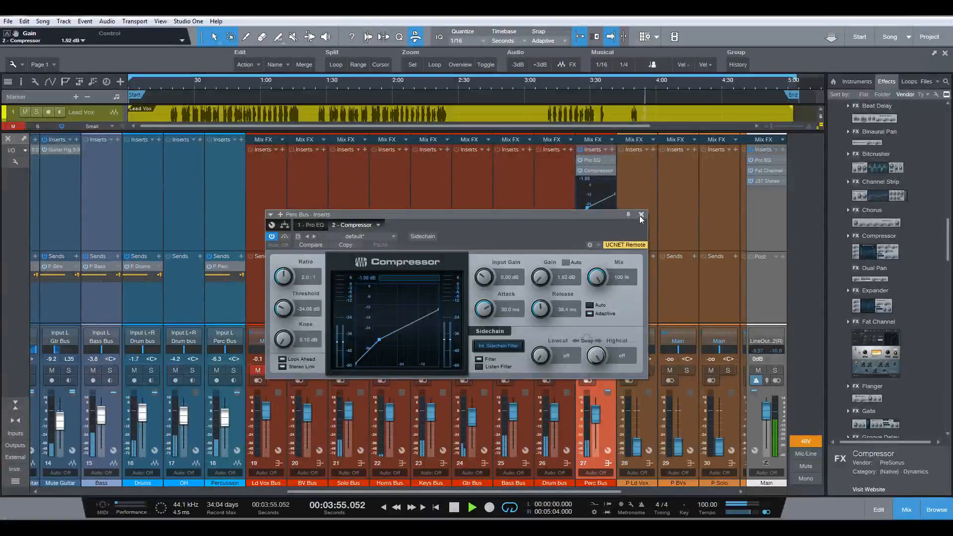
key(space)
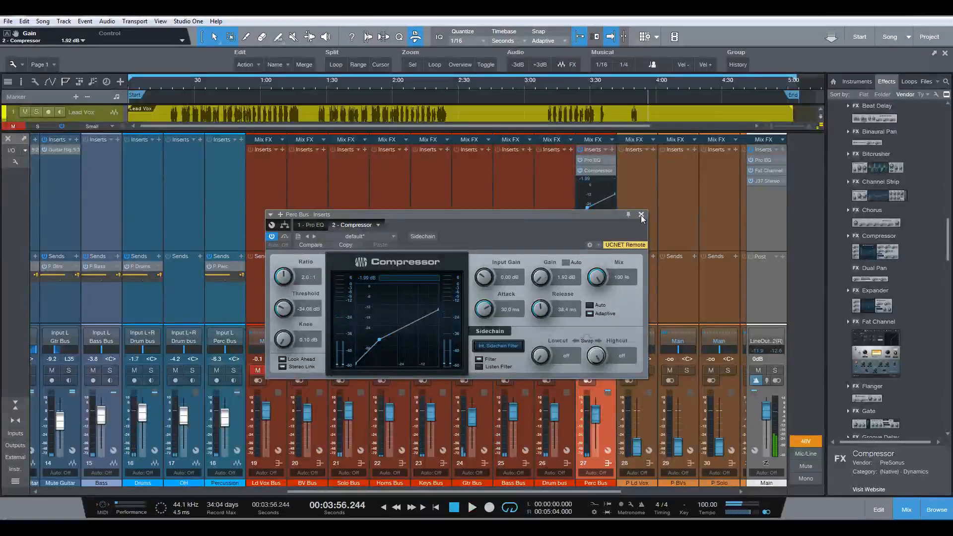
click(641, 216)
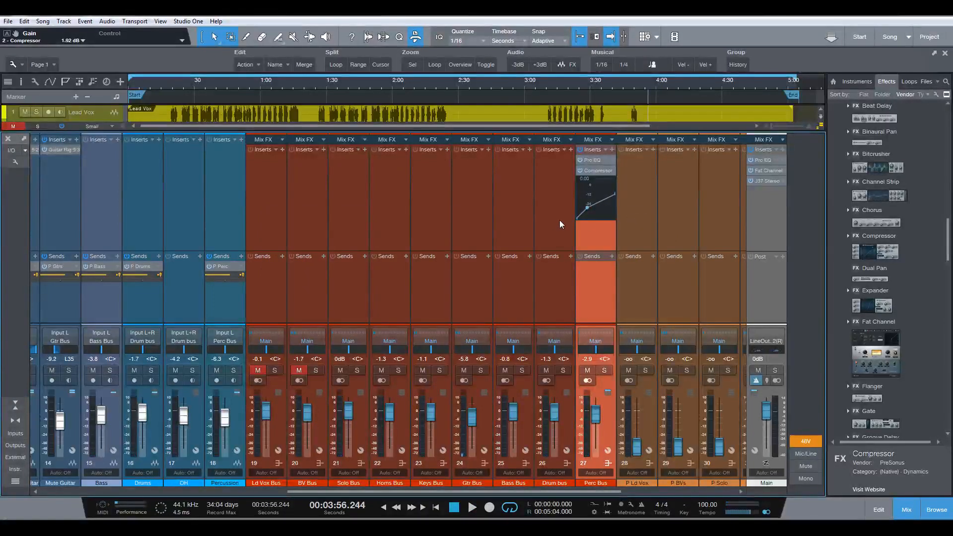
Expand the Pro EQ insert on the Perc Bus to show its curve and make the console slightly taller
right_click(612, 158)
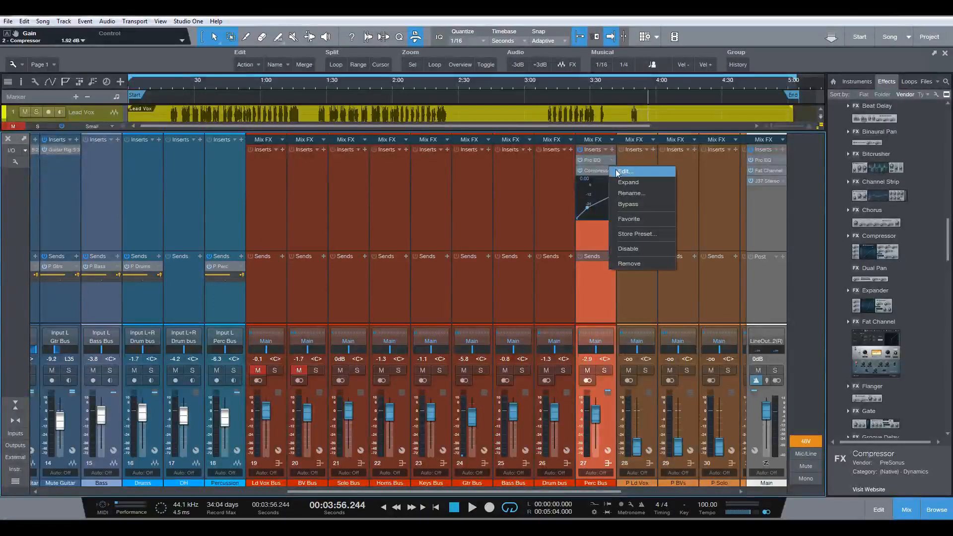
click(616, 171)
click(635, 115)
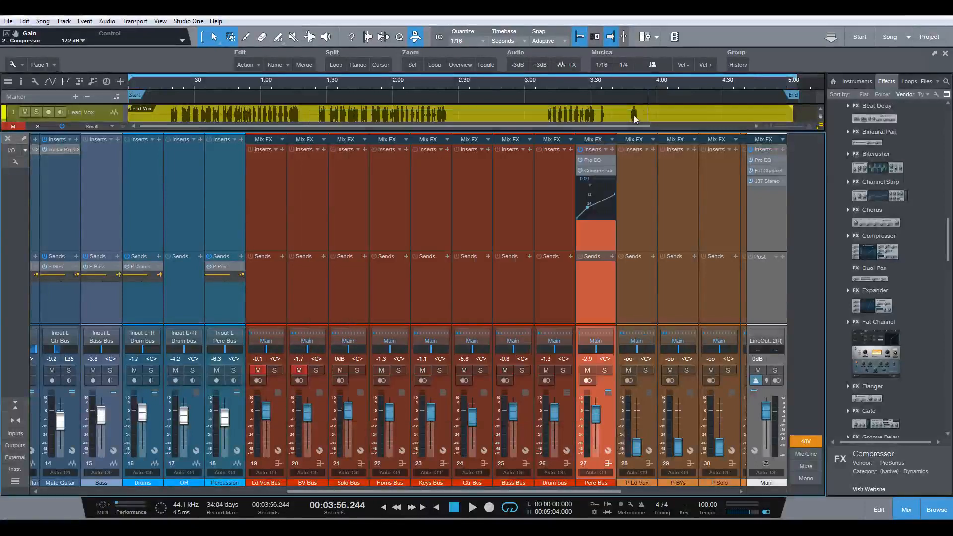
click(614, 160)
click(636, 182)
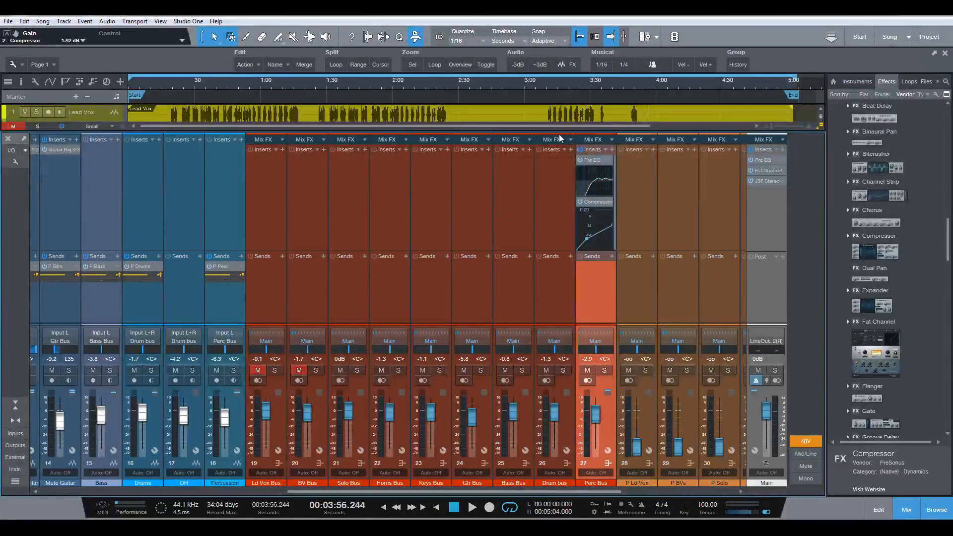
drag(596, 131, 596, 122)
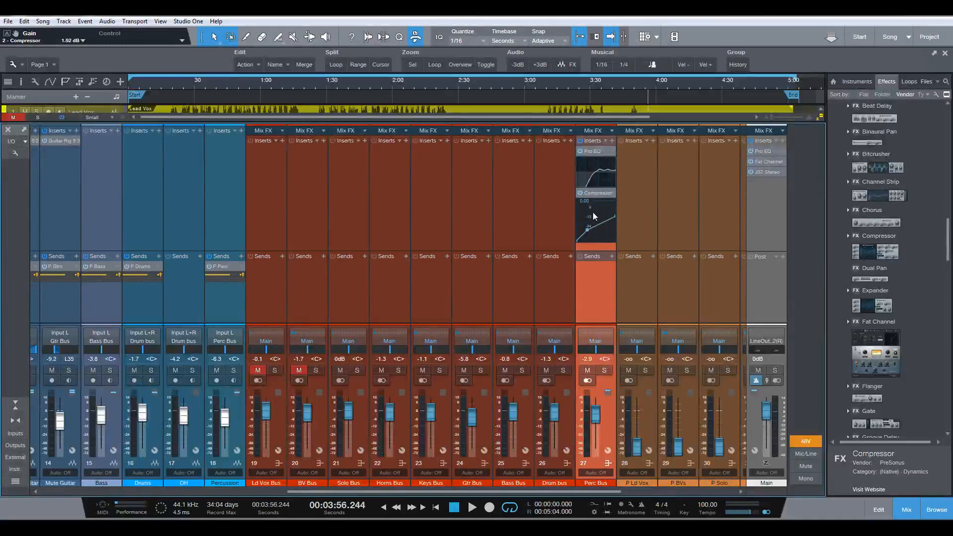
Reopen the Perc Bus compressor, set its knee to 1.99 dB and close the window
click(611, 193)
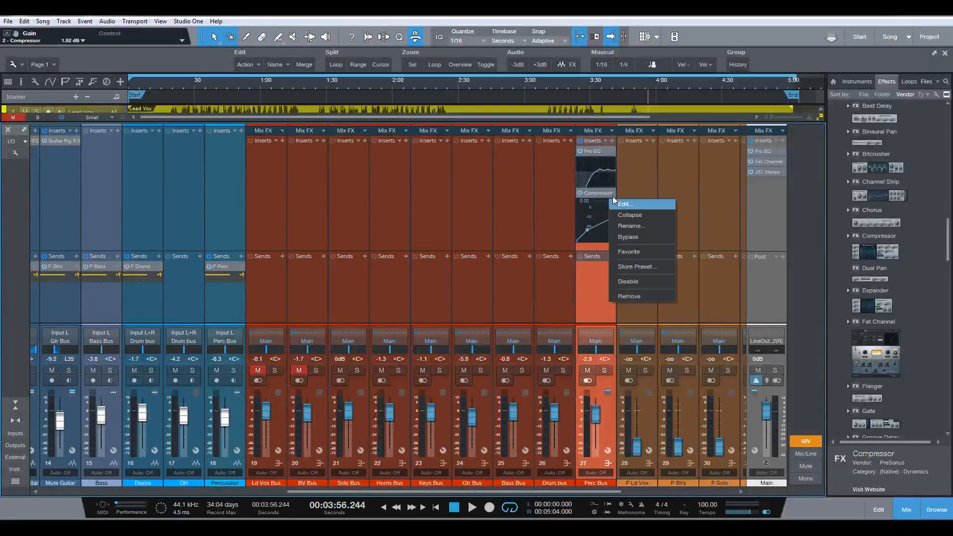
click(615, 207)
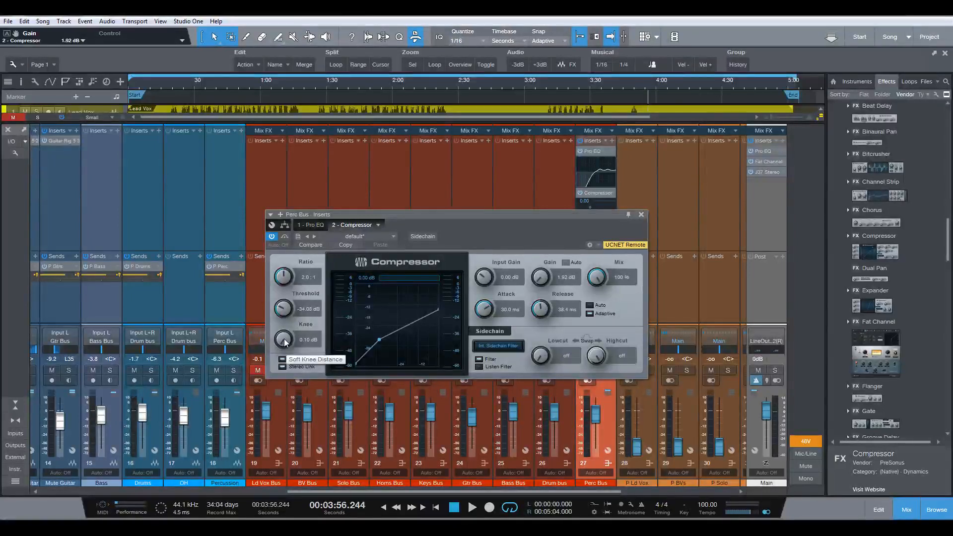
drag(284, 338, 285, 329)
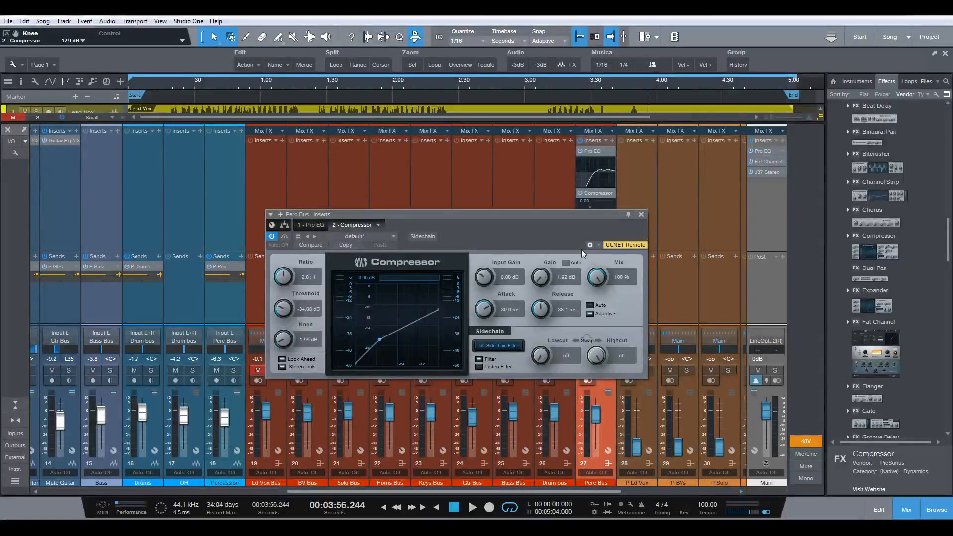
click(641, 215)
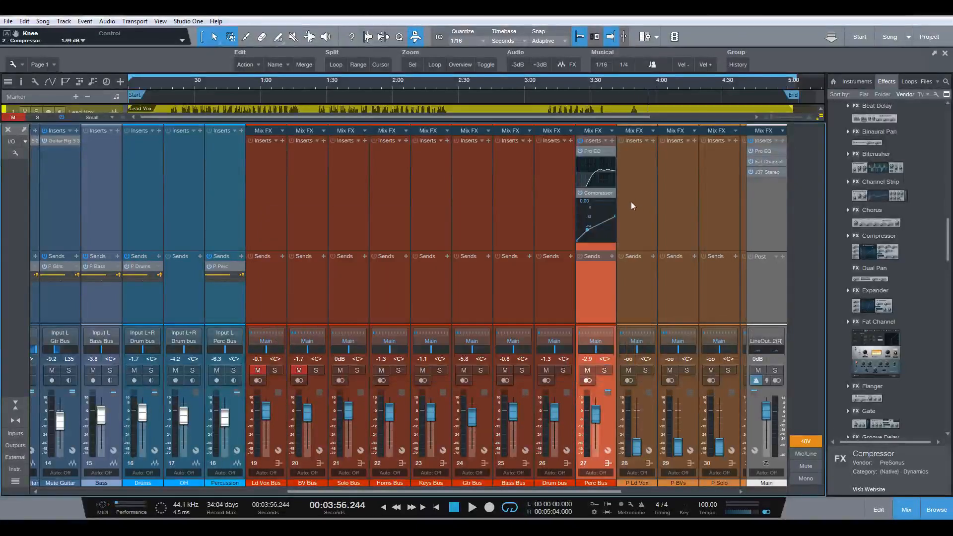
Play the mix from 3:10 to listen to the processed percussion bus, and stop playback
click(545, 84)
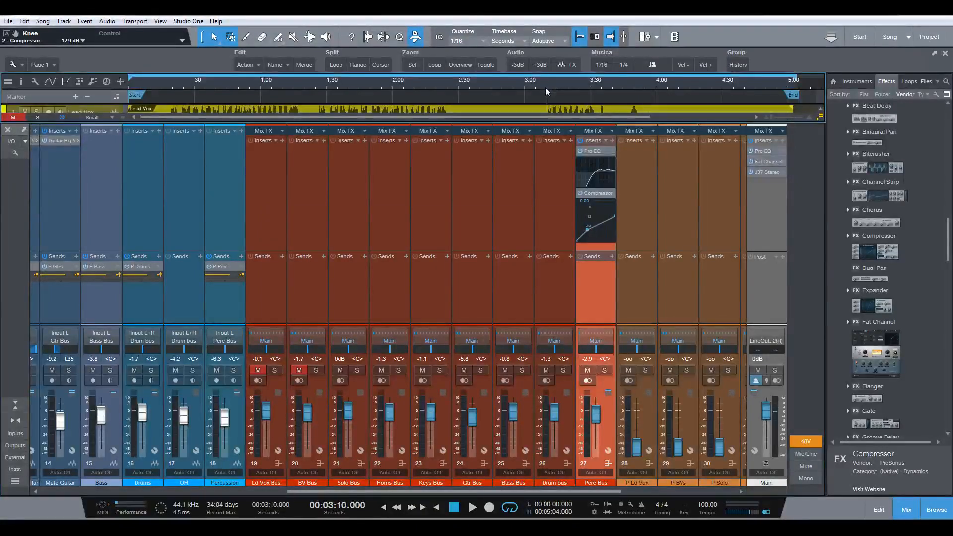
key(space)
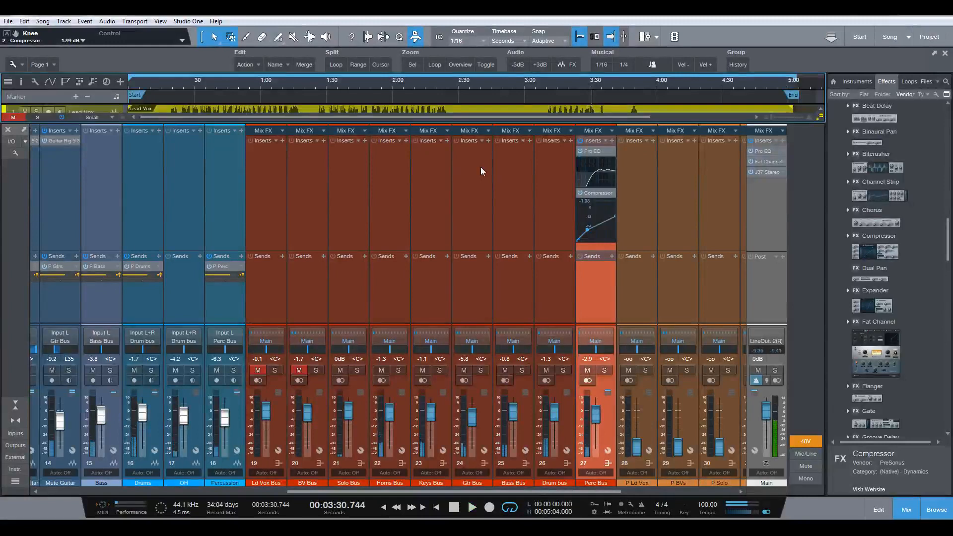
key(space)
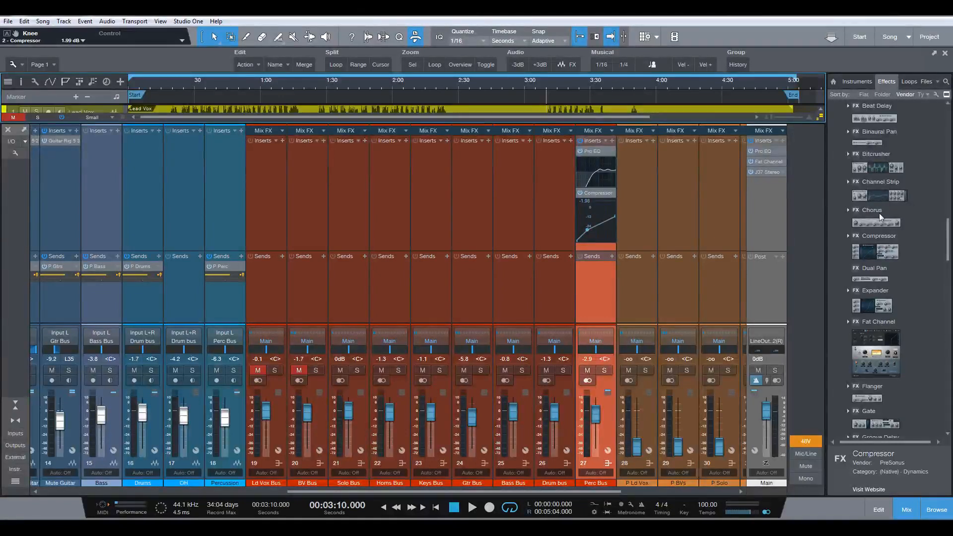
Insert a Pro EQ on the Drum bus and enable its low cut at 44.7 Hz
scroll(873, 347, down, 10)
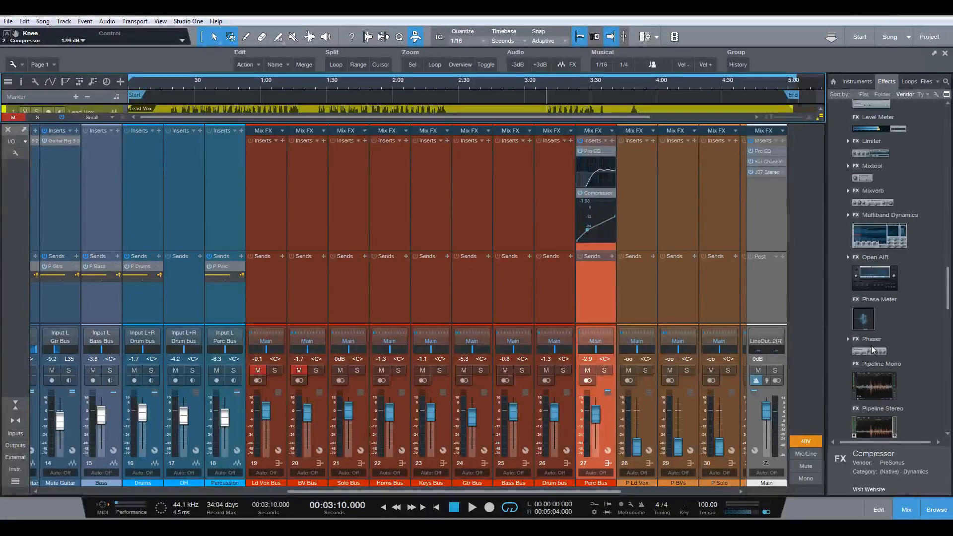
scroll(872, 348, down, 3)
click(874, 410)
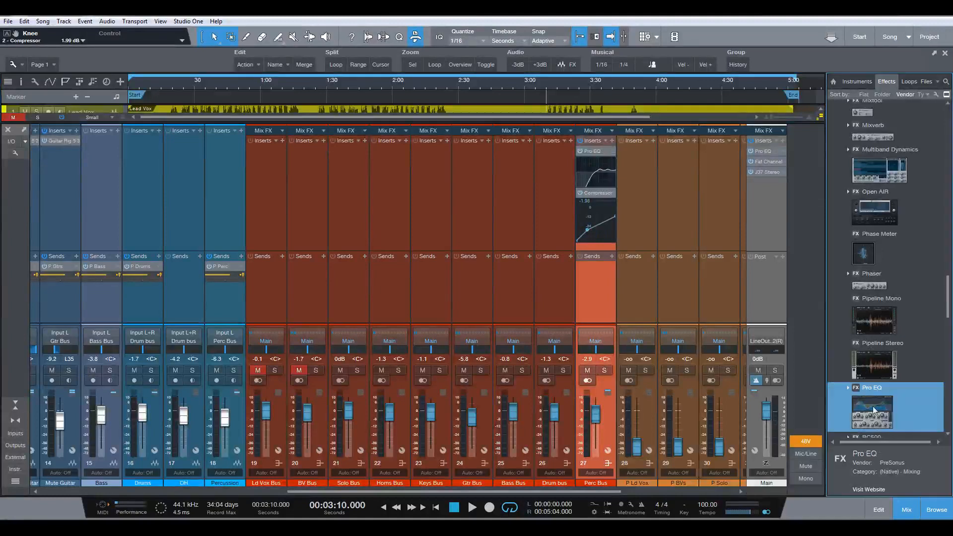
drag(874, 410, 547, 198)
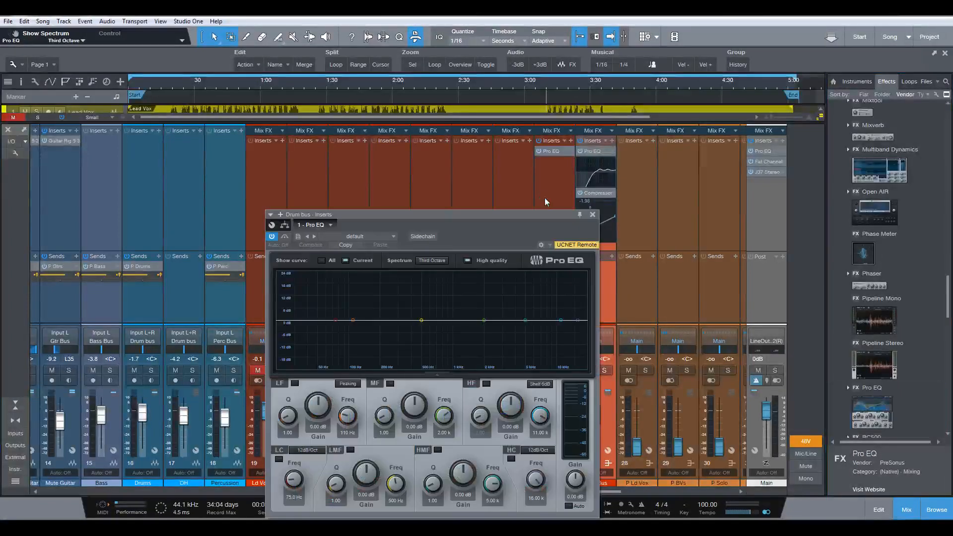
drag(476, 214, 478, 130)
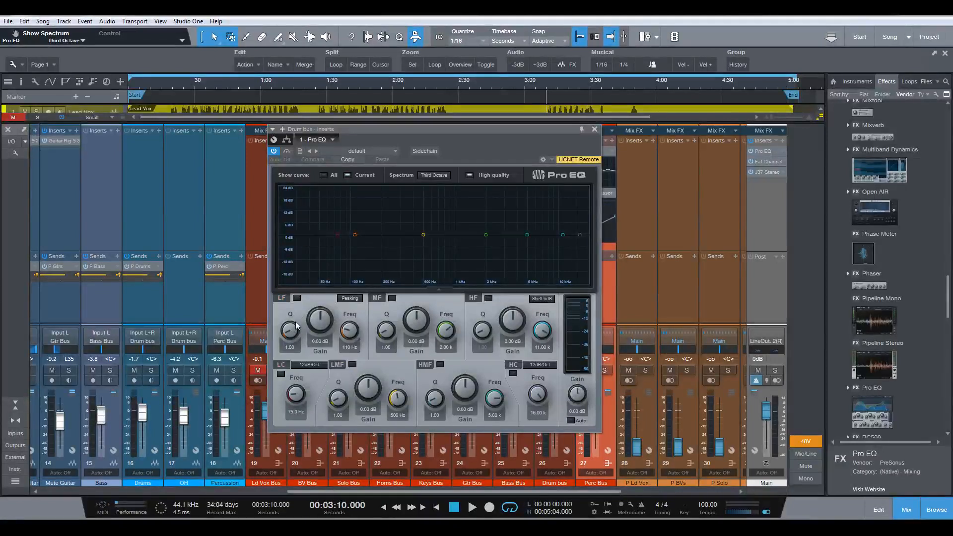
click(281, 374)
drag(297, 393, 298, 398)
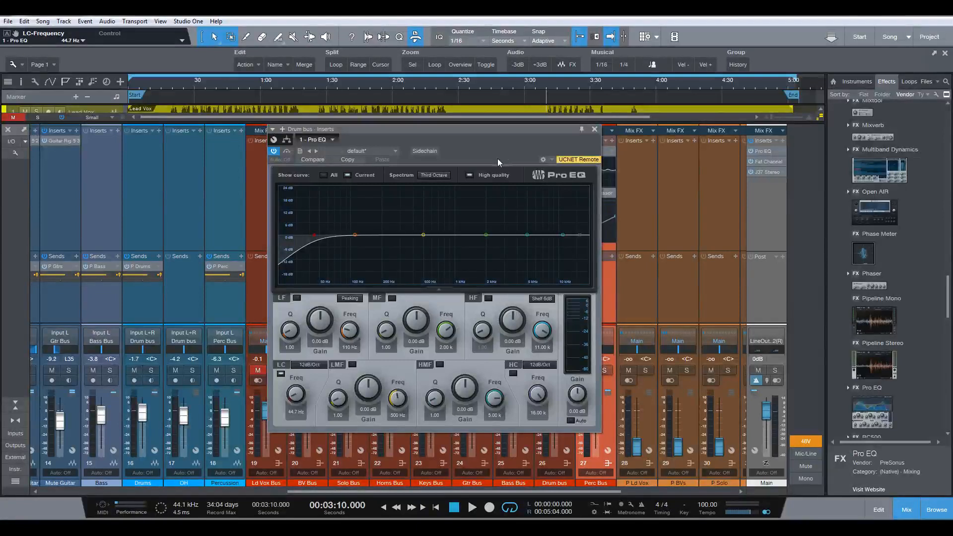
Start playback and boost the Drum bus EQ's LF band by 2.40 dB at 209 Hz
key(space)
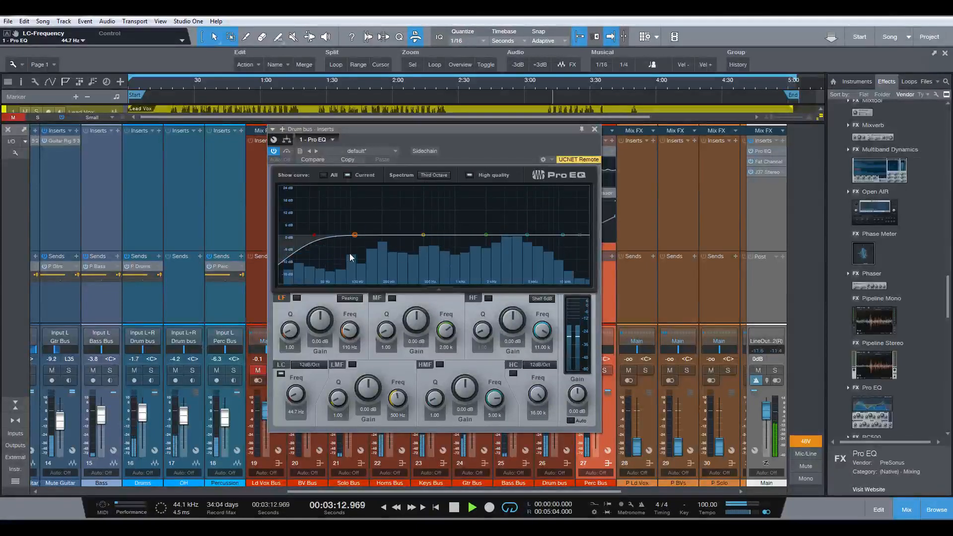
scroll(350, 332, up, 8)
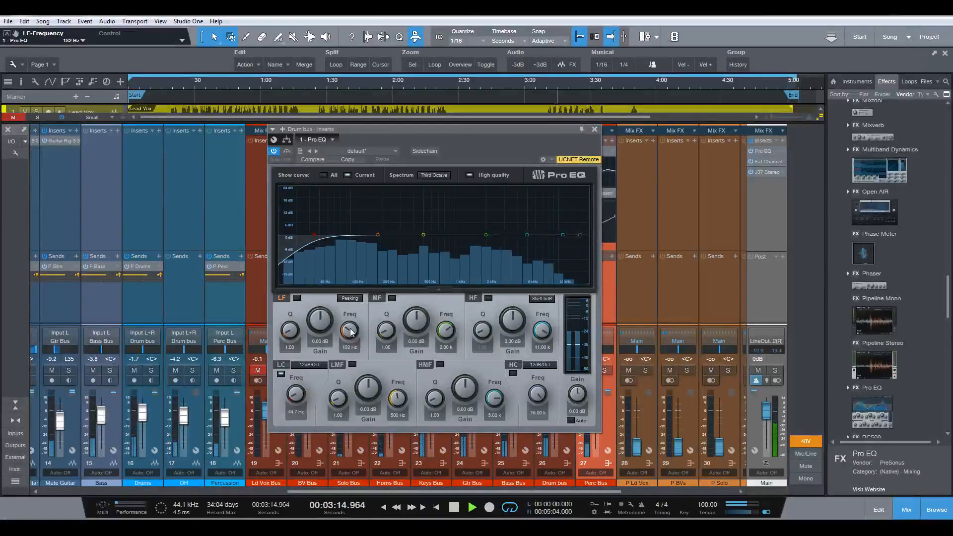
scroll(350, 332, up, 1)
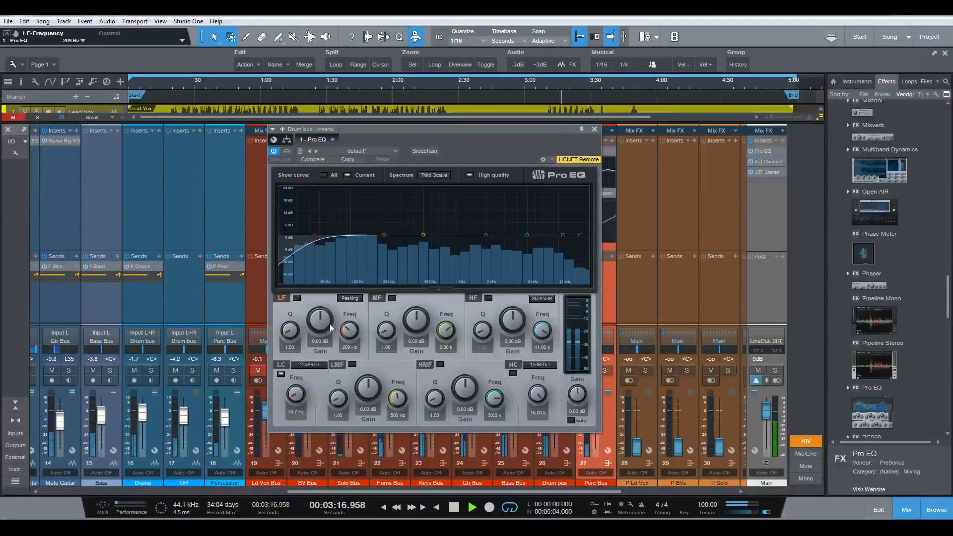
scroll(322, 324, up, 2)
scroll(322, 324, up, 2)
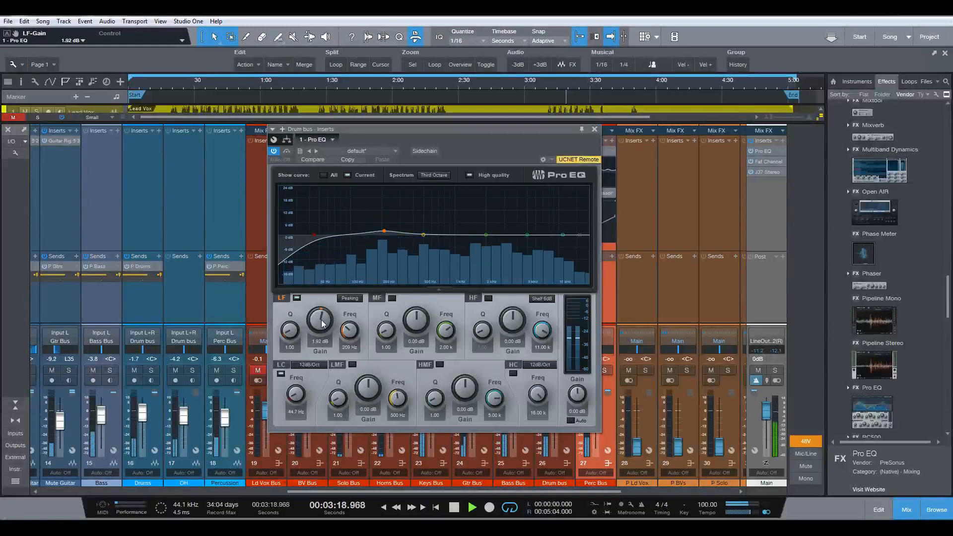
scroll(322, 323, up, 1)
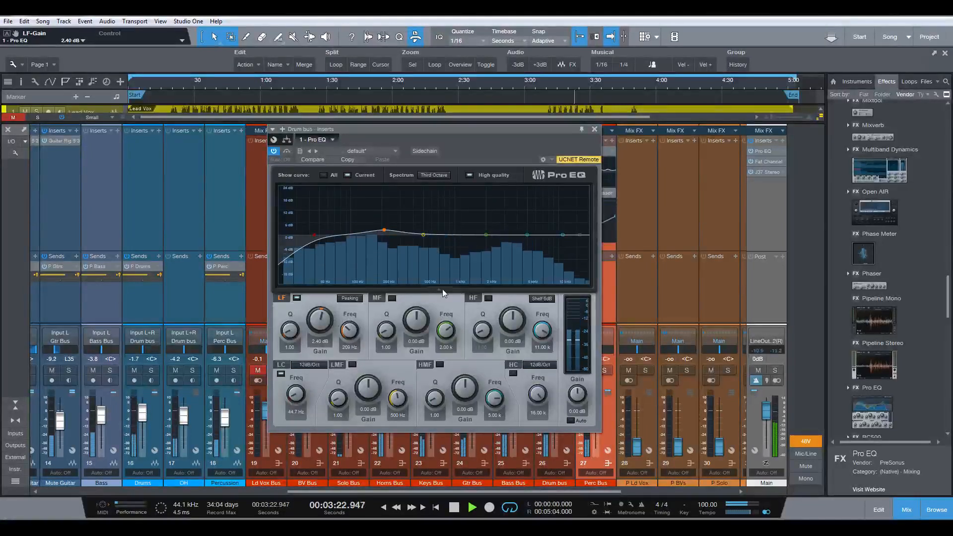
Set the Drum bus EQ's HMF gain to 2.40 dB and its LMF gain to -2.40 dB while the mix plays
scroll(465, 387, up, 4)
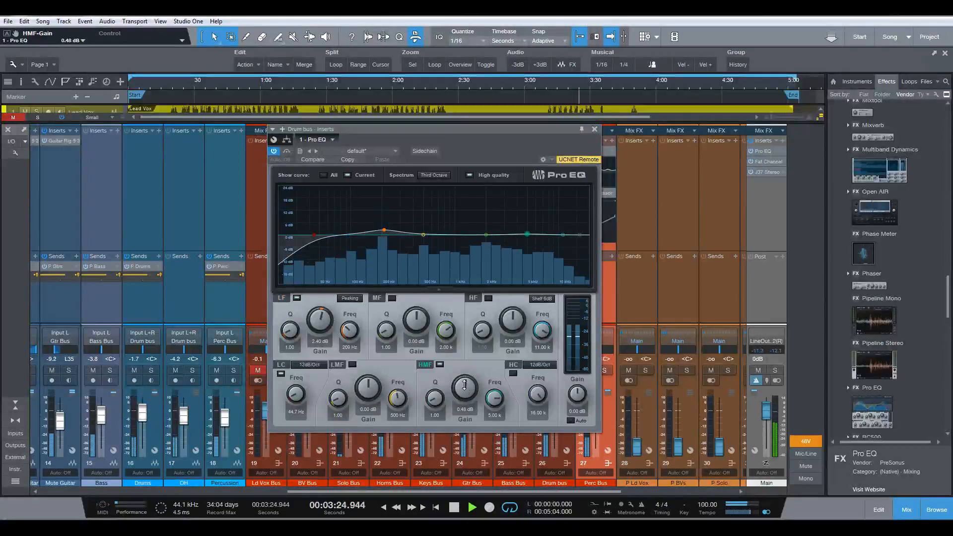
mouse_move(465, 383)
mouse_down()
mouse_move(460, 366)
mouse_move(461, 375)
mouse_up()
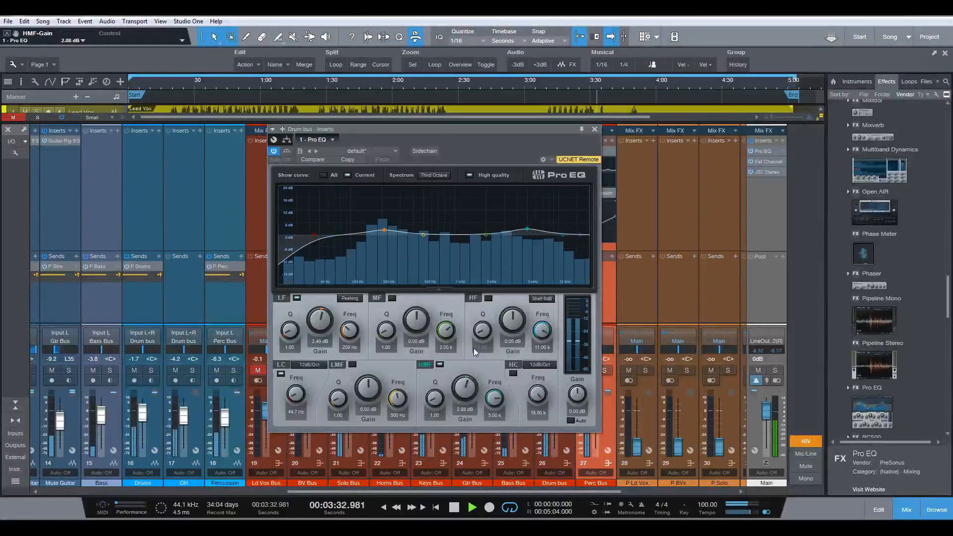
drag(368, 385, 369, 387)
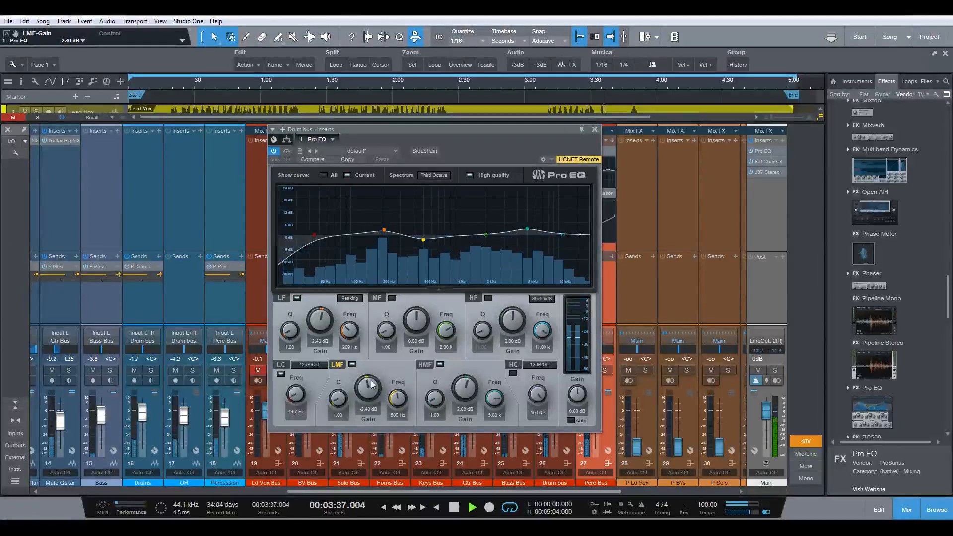
drag(465, 388, 464, 392)
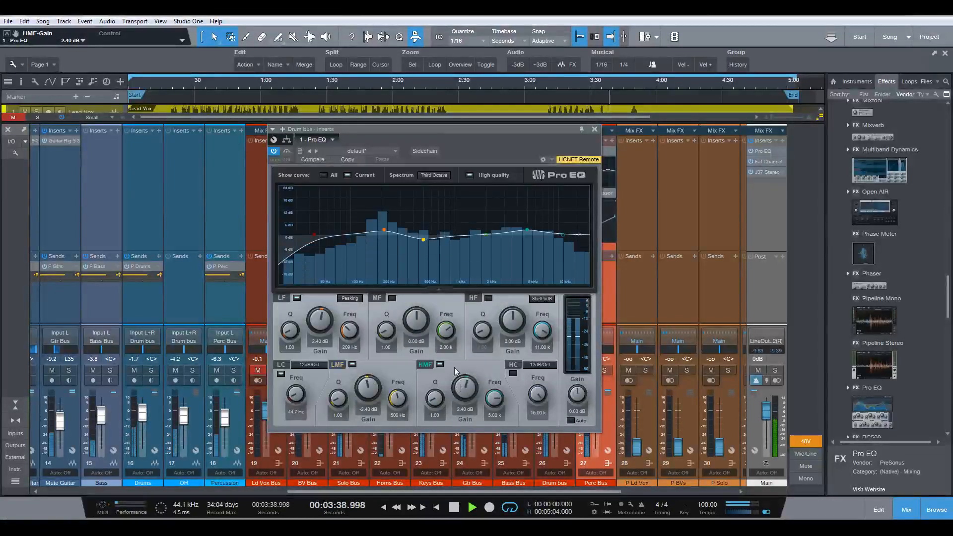
Try an MF cut of -1.92 dB at 1.78 kHz, and raise the MF band's Q to 24.00 and gain to 24.00 dB
drag(416, 322, 416, 327)
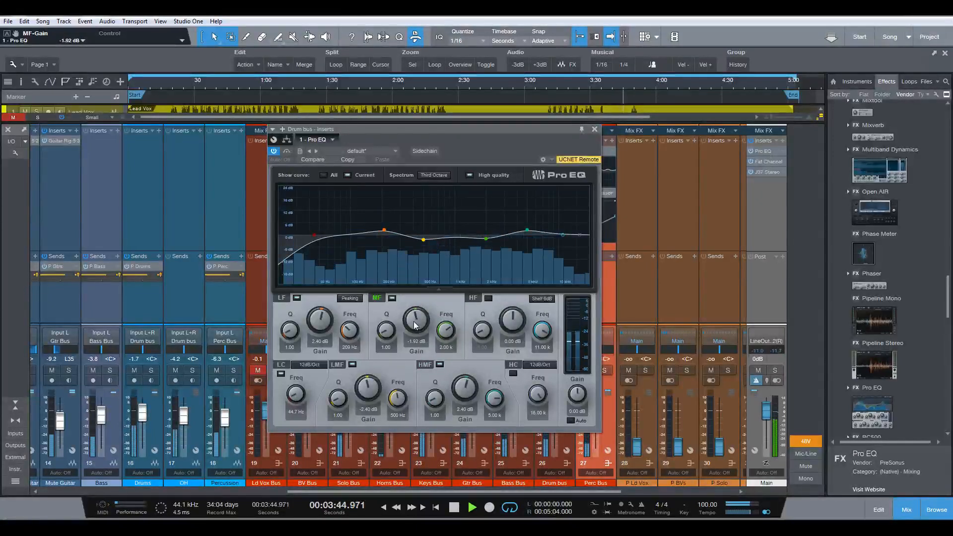
scroll(446, 330, down, 2)
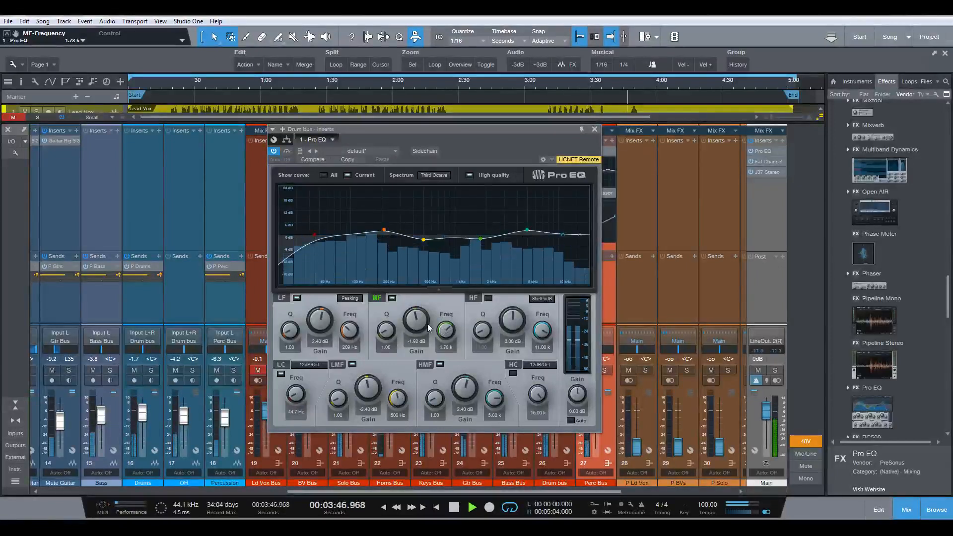
drag(388, 330, 426, 273)
drag(417, 321, 428, 270)
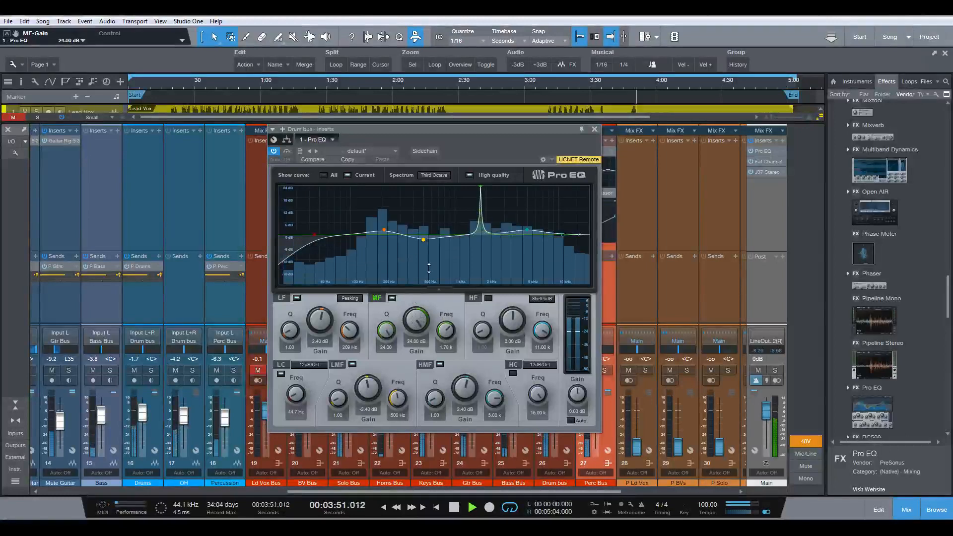
Sweep the Drum bus EQ's MF band to 1.66 kHz and cut it by 5.04 dB
scroll(447, 330, down, 2)
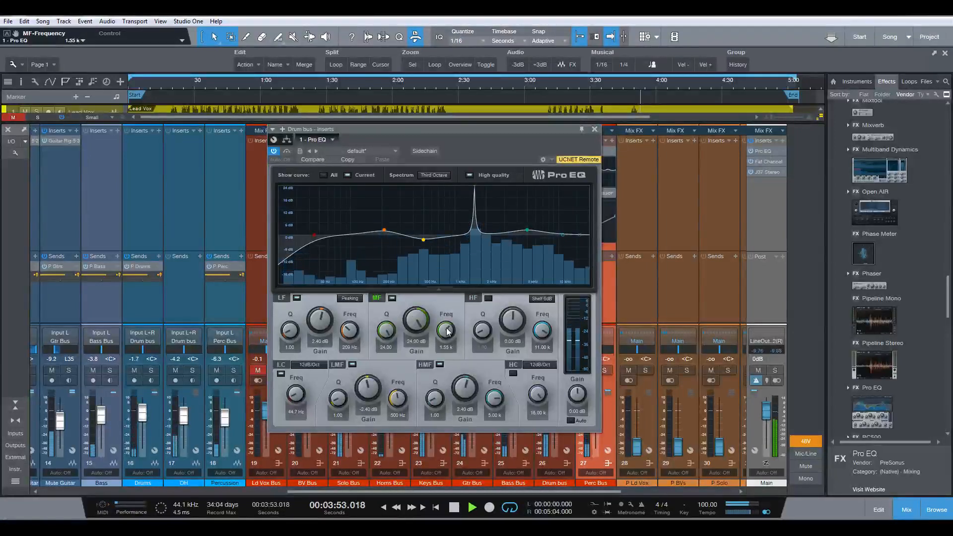
scroll(448, 331, up, 2)
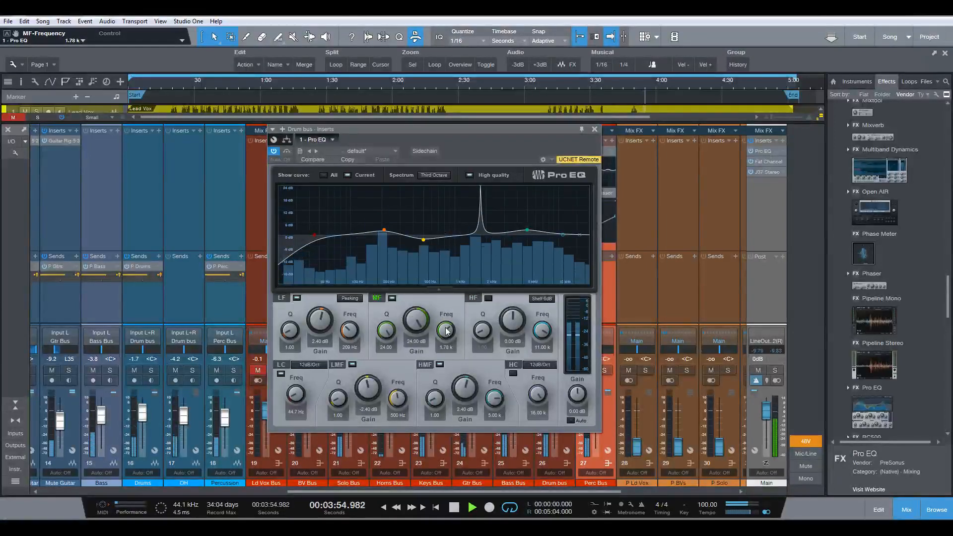
scroll(447, 331, down, 2)
scroll(447, 331, up, 1)
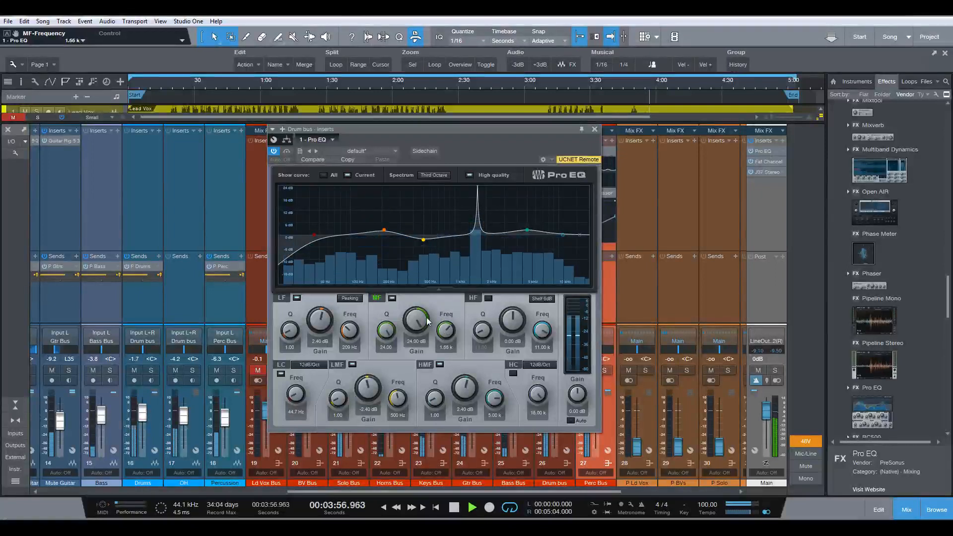
drag(416, 321, 415, 365)
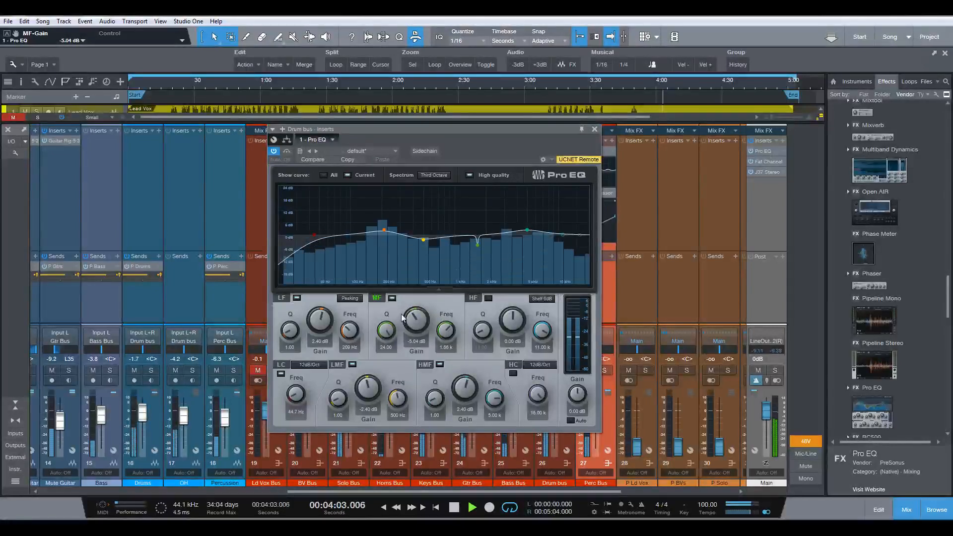
Boost the Drum bus EQ's HF band by 1.92 dB at 13.21 kHz, stop playback and close the EQ
drag(523, 320, 539, 326)
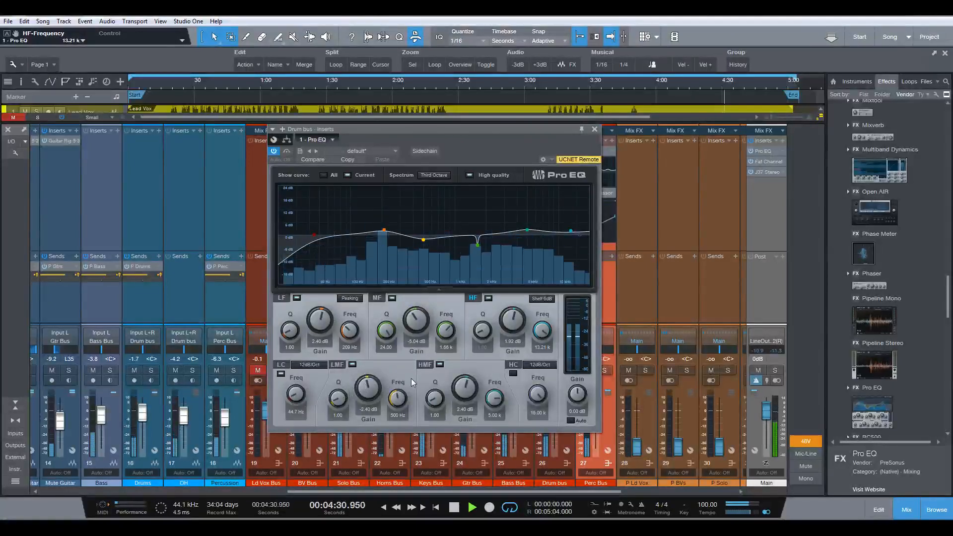
key(space)
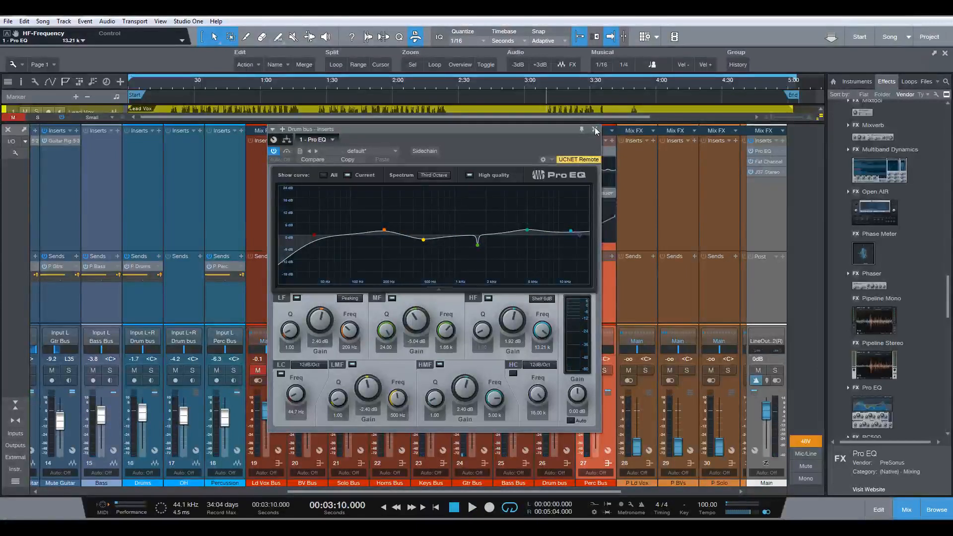
click(594, 130)
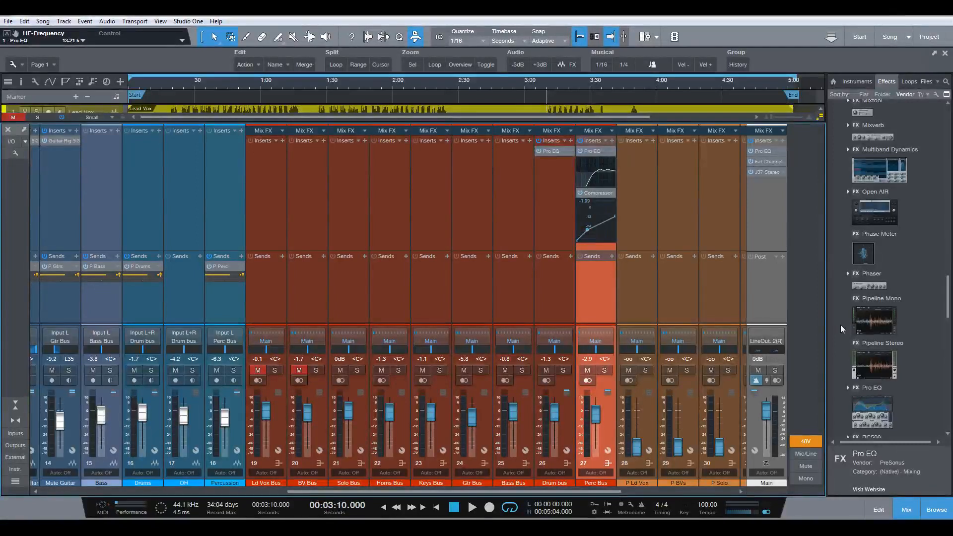
Insert a Fat Channel after the Pro EQ on the Drum bus and set its compressor model to FET
scroll(841, 325, up, 5)
scroll(841, 323, up, 7)
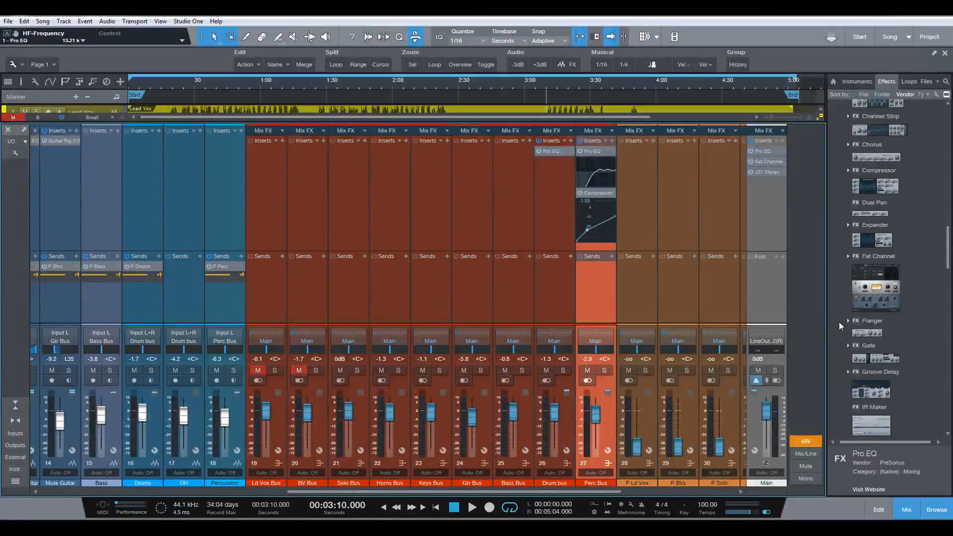
drag(889, 286, 556, 220)
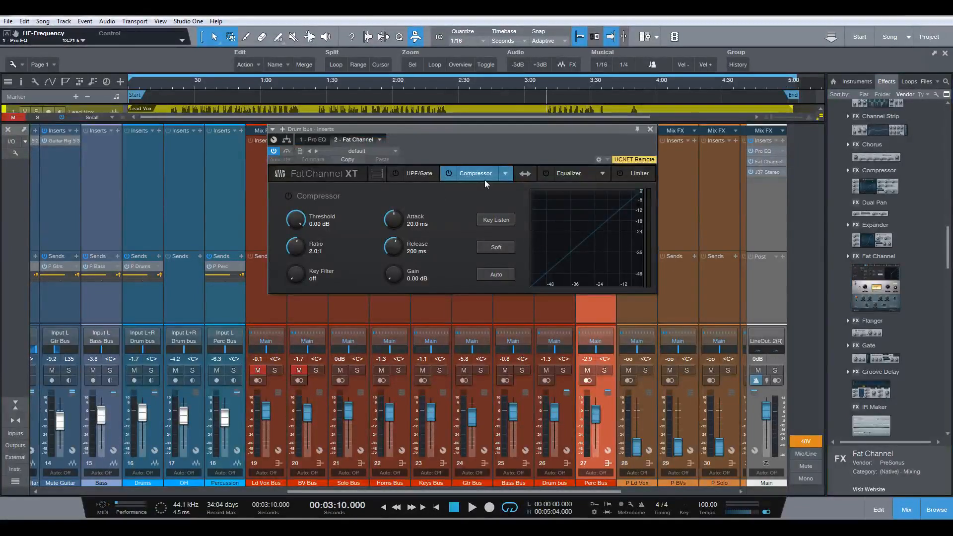
click(505, 174)
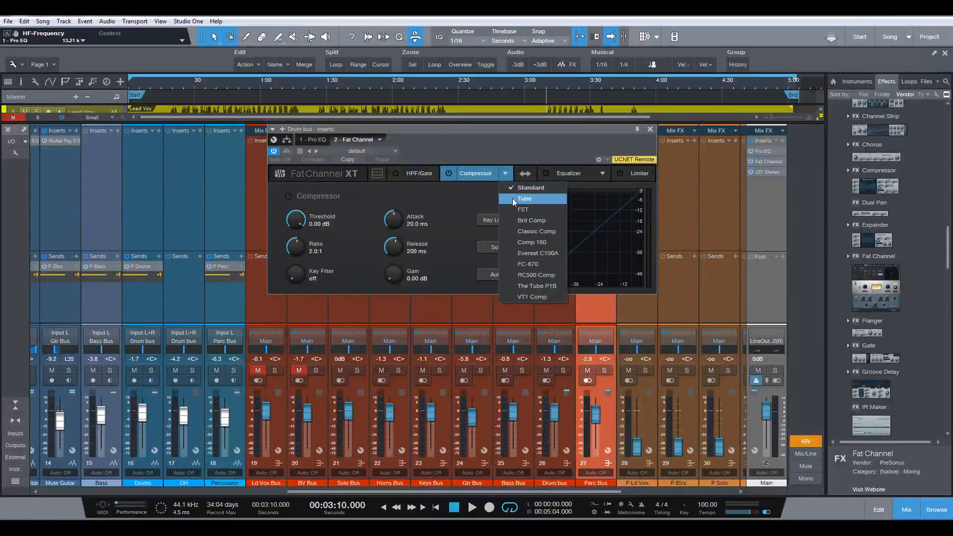
click(517, 210)
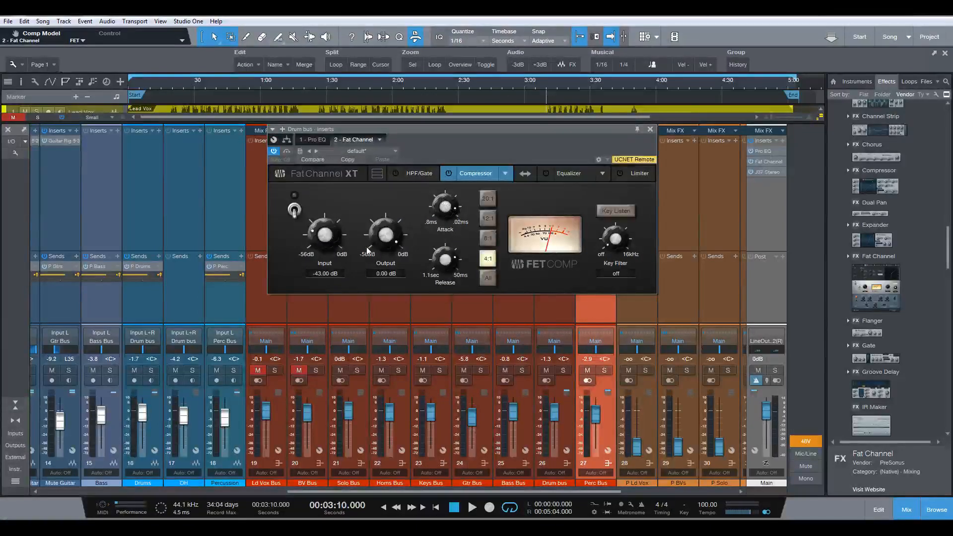
Start playback with the FET compressor enabled and set its input to -24.64 dB and output to -19.60 dB
drag(380, 236, 384, 268)
key(space)
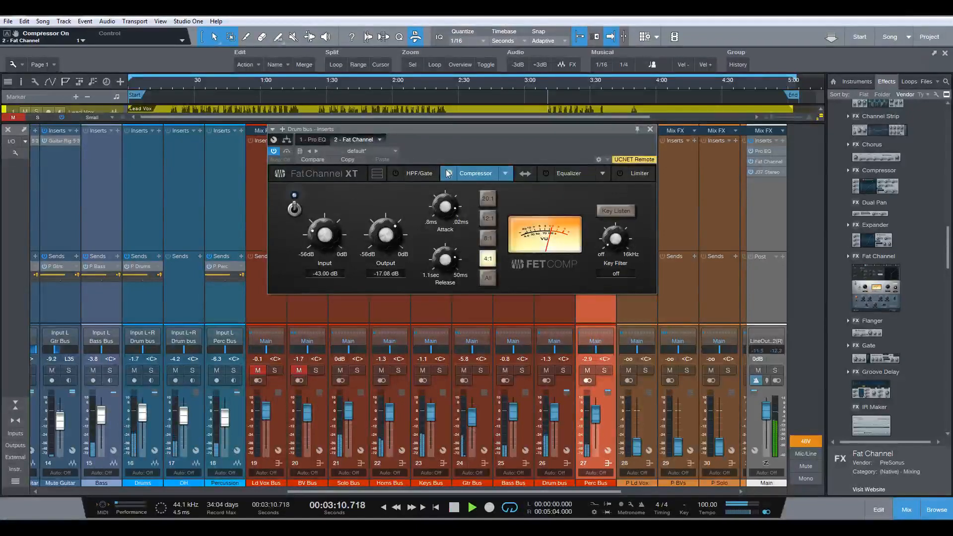
drag(327, 234, 334, 213)
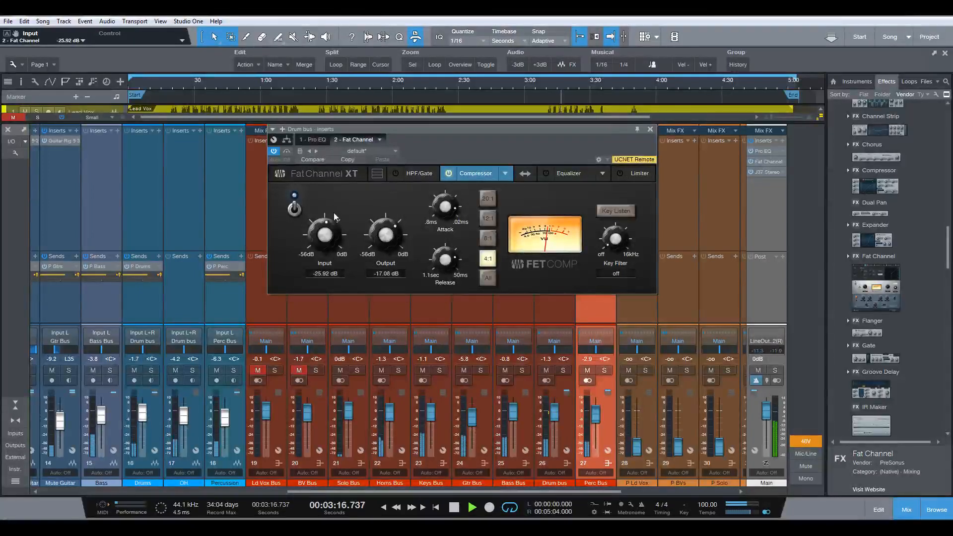
drag(333, 213, 379, 236)
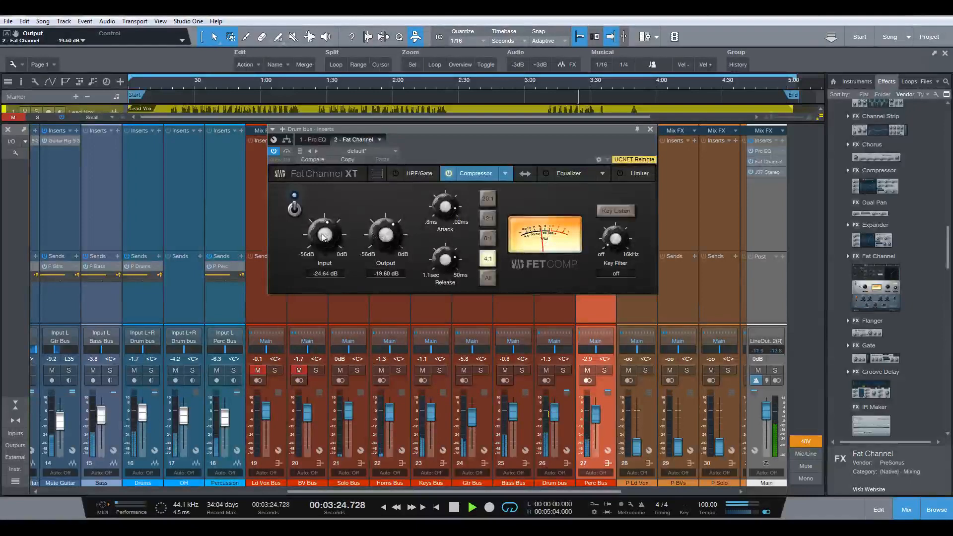
Lower the FET compressor's input to -28.00 dB and raise its output to -16.24 dB while the mix plays
scroll(322, 234, down, 2)
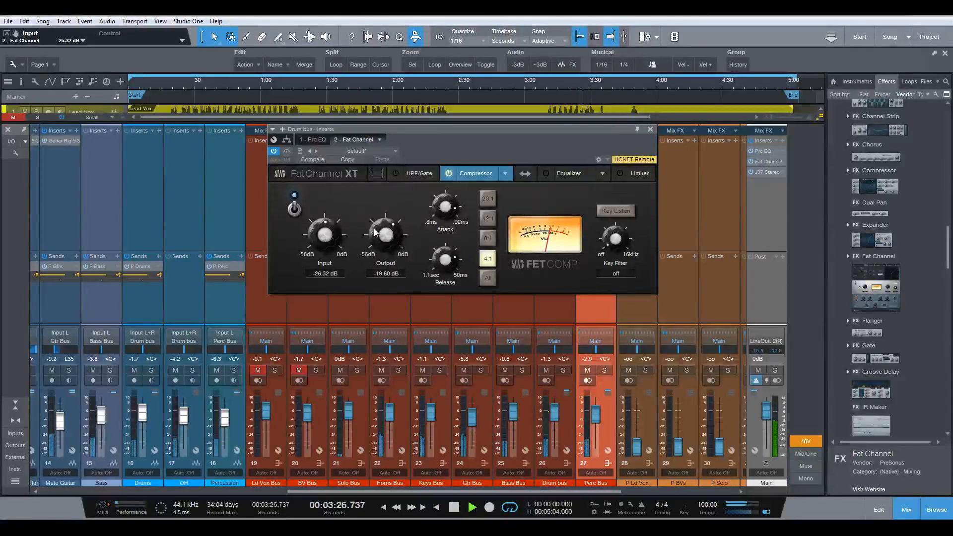
scroll(322, 232, down, 1)
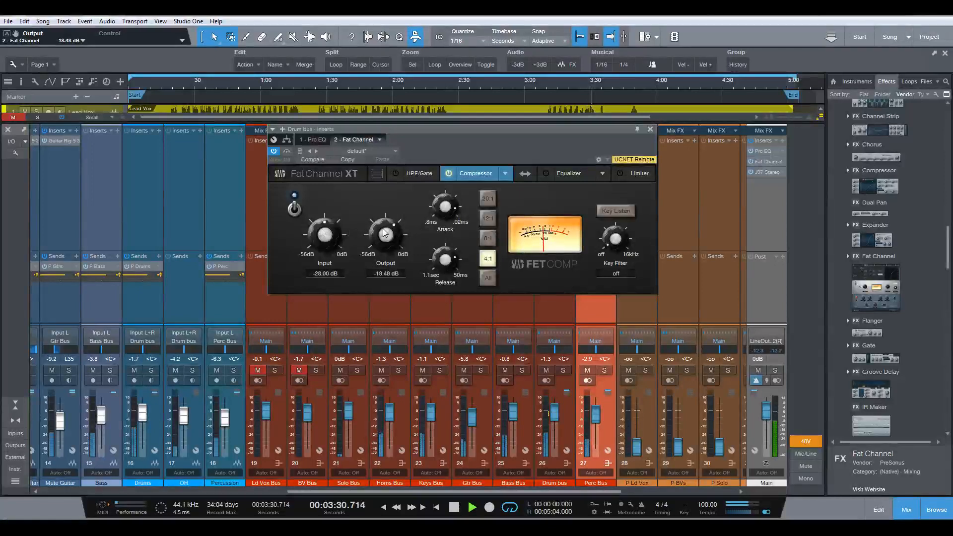
scroll(383, 228, up, 2)
scroll(383, 229, up, 2)
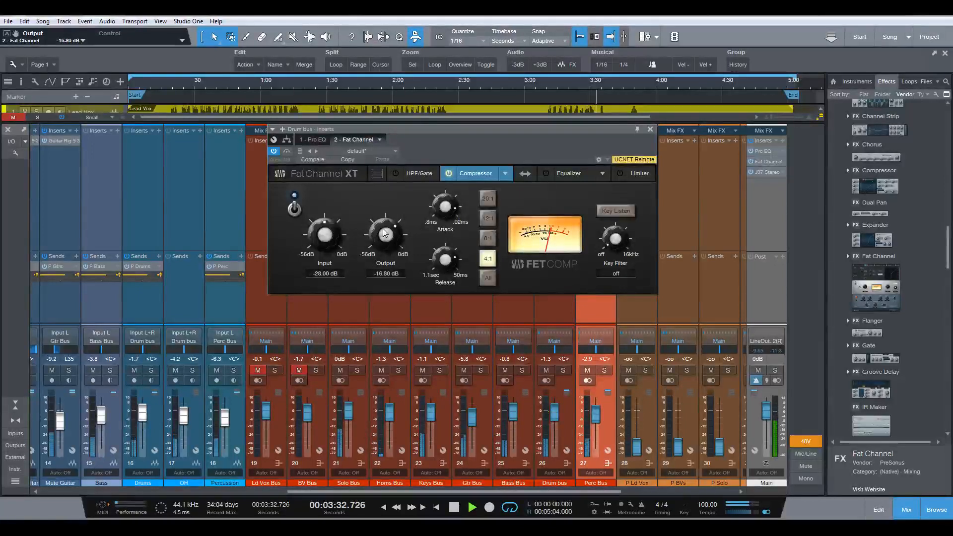
scroll(383, 229, up, 1)
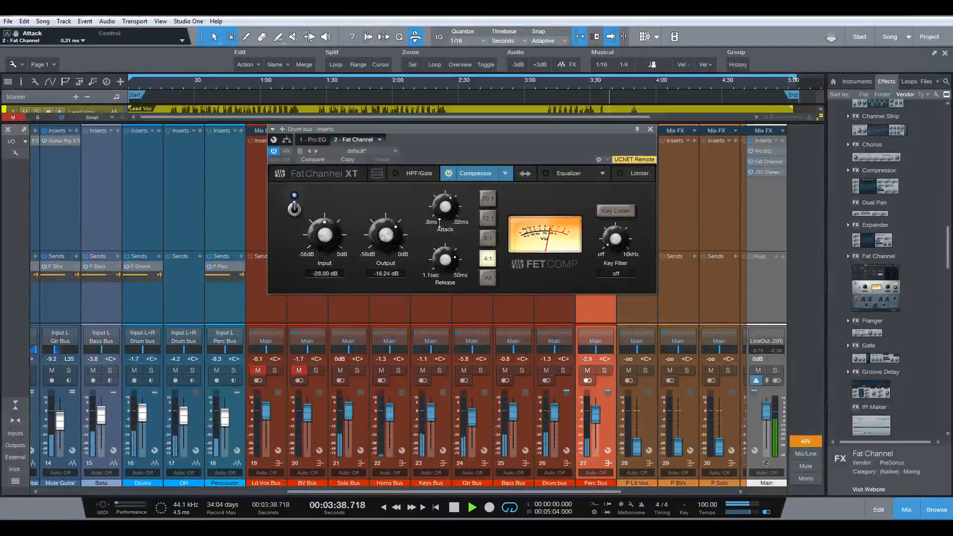
Slow the FET compressor's attack, set its release to 240 ms, and adjust input to -24.08 dB and output to -18.48 dB
mouse_move(438, 246)
mouse_down()
mouse_move(435, 285)
mouse_move(446, 257)
mouse_up()
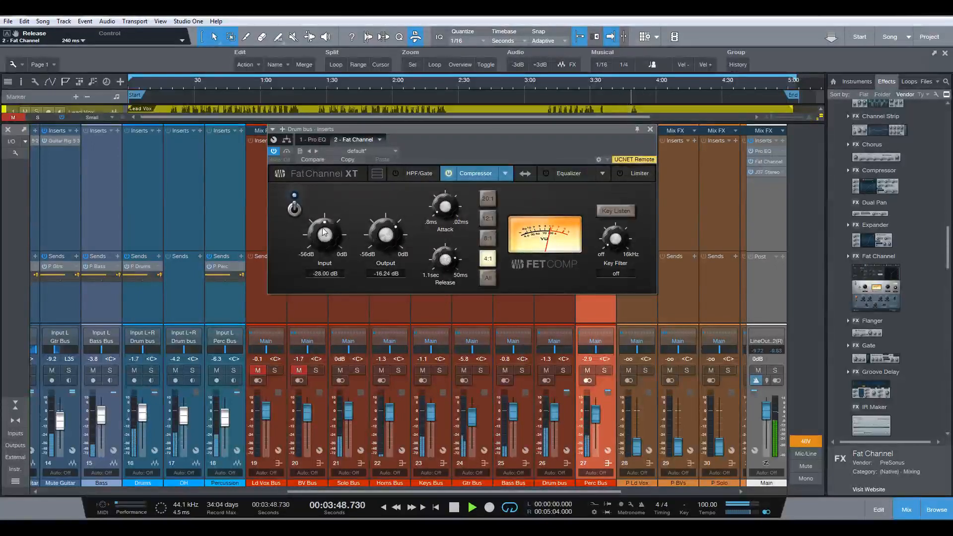
drag(322, 228, 325, 226)
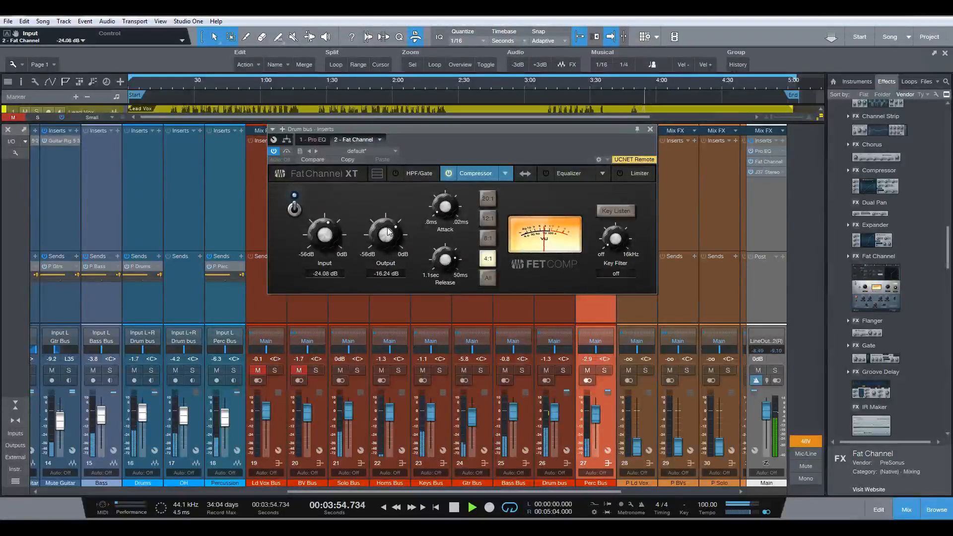
drag(388, 231, 389, 234)
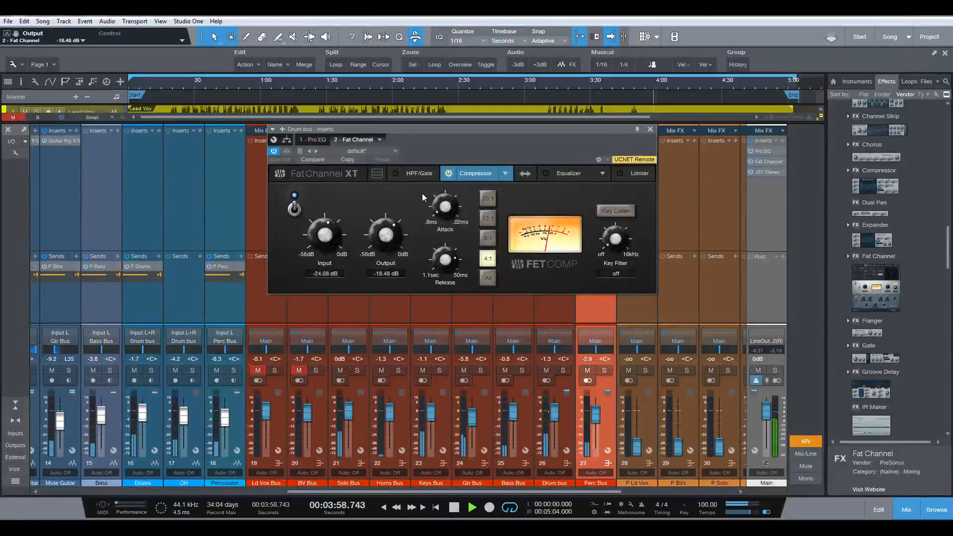
Compare the mix with the Drum bus compressor bypassed and engaged, and lower its output to -19.60 dB
click(449, 175)
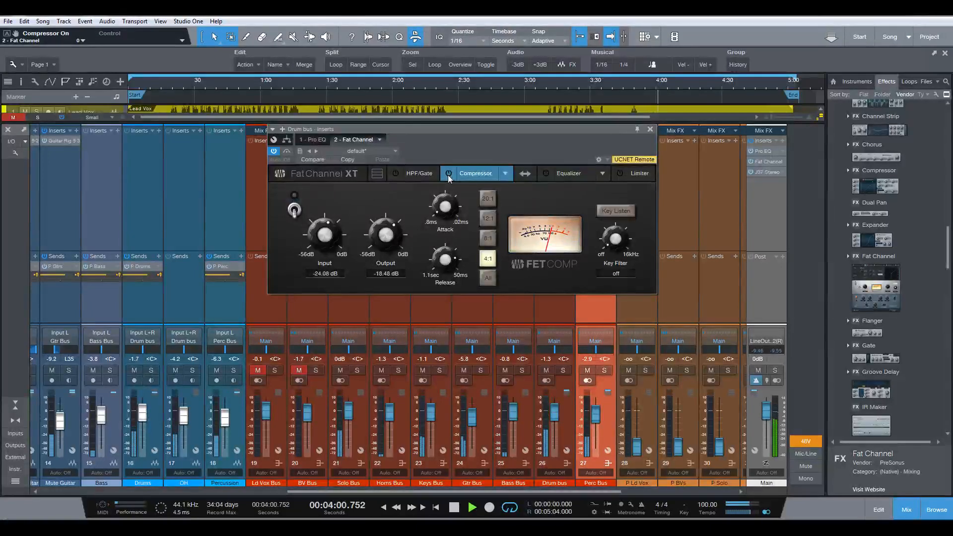
click(449, 174)
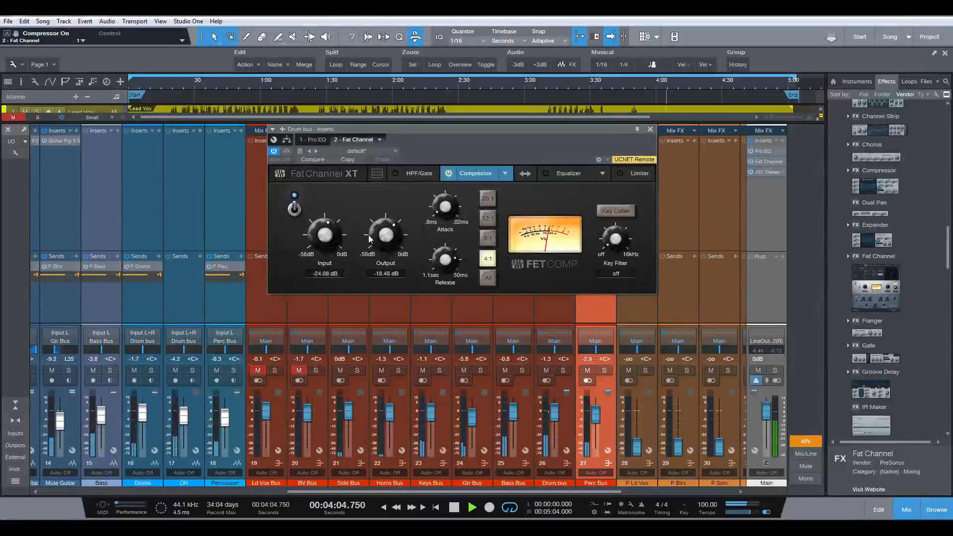
scroll(384, 238, down, 1)
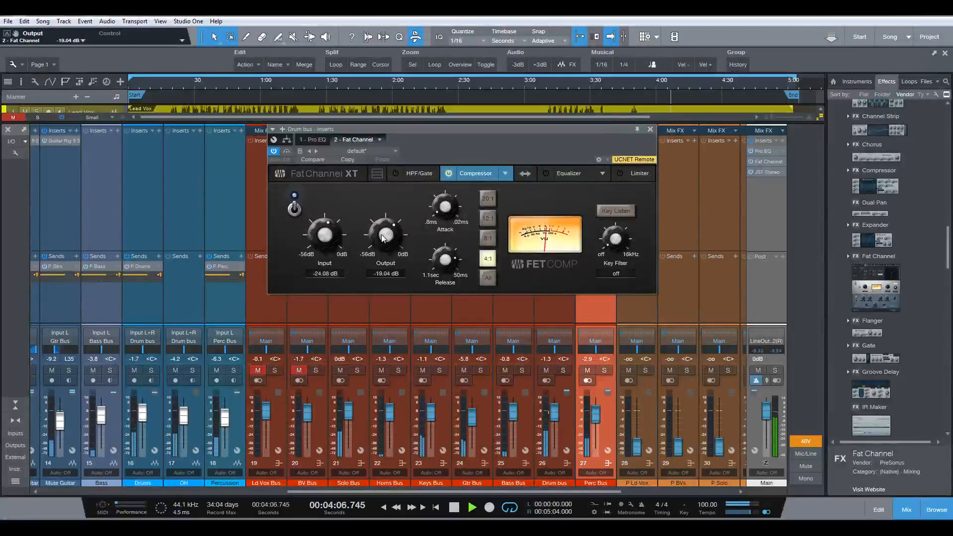
click(449, 174)
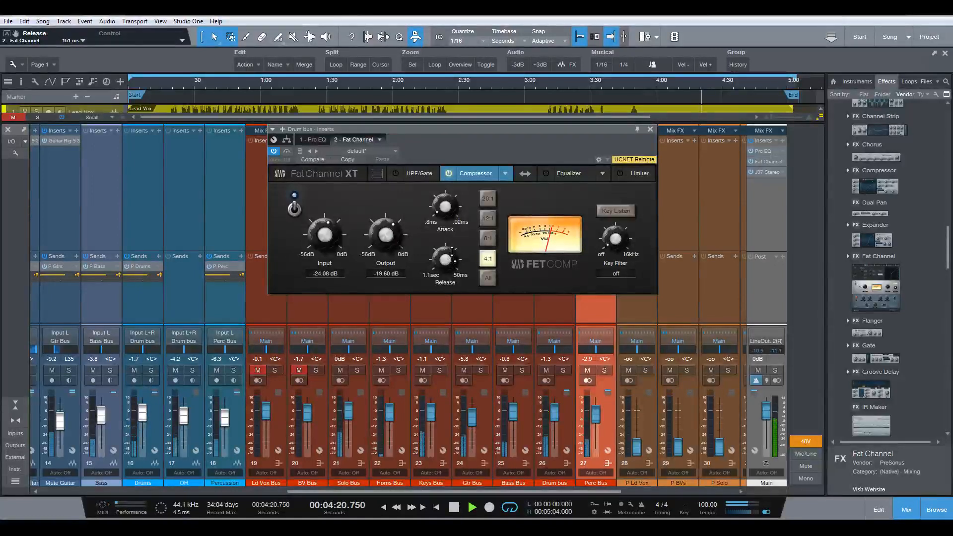
Shorten the compressor's release, set its input to -23.52 dB, compare it bypassed and engaged, and stop playback
drag(452, 251, 453, 230)
drag(326, 235, 325, 234)
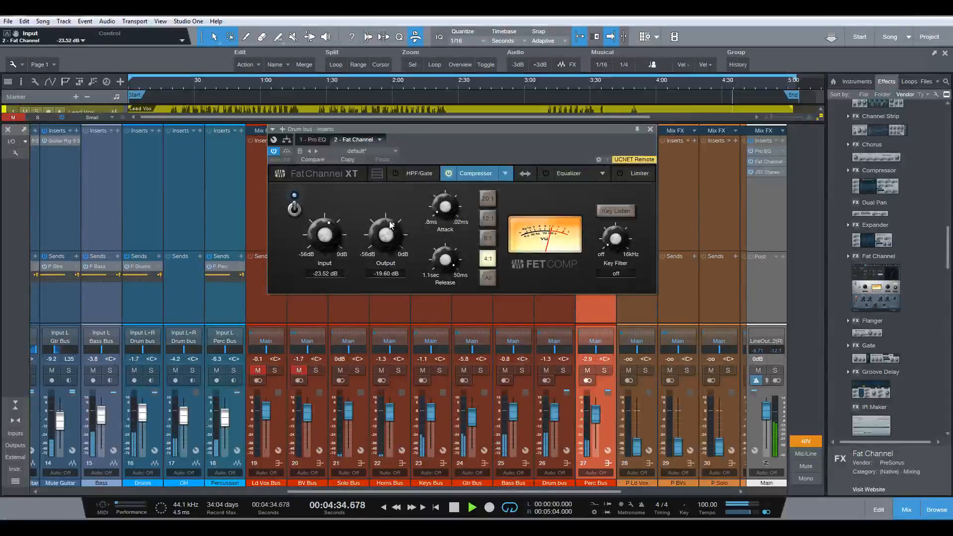
click(445, 174)
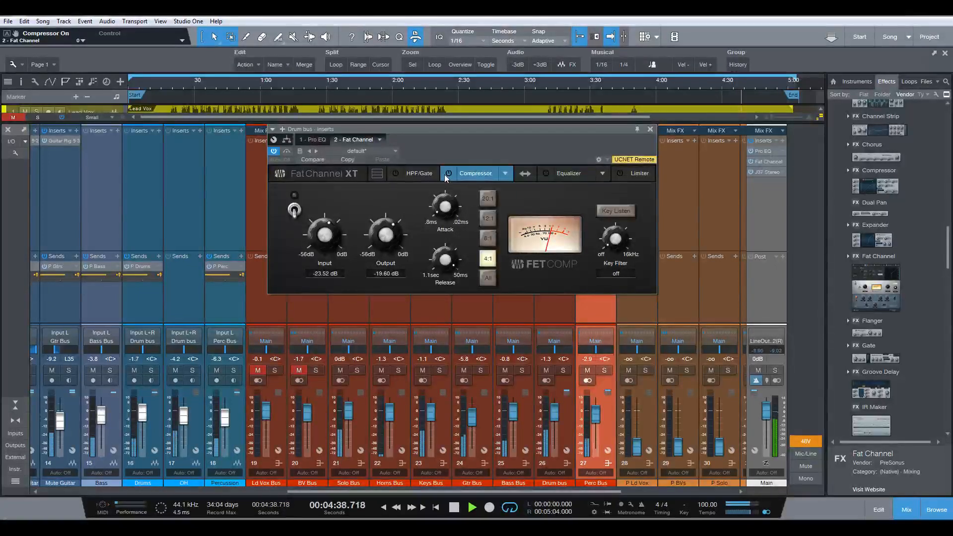
click(445, 174)
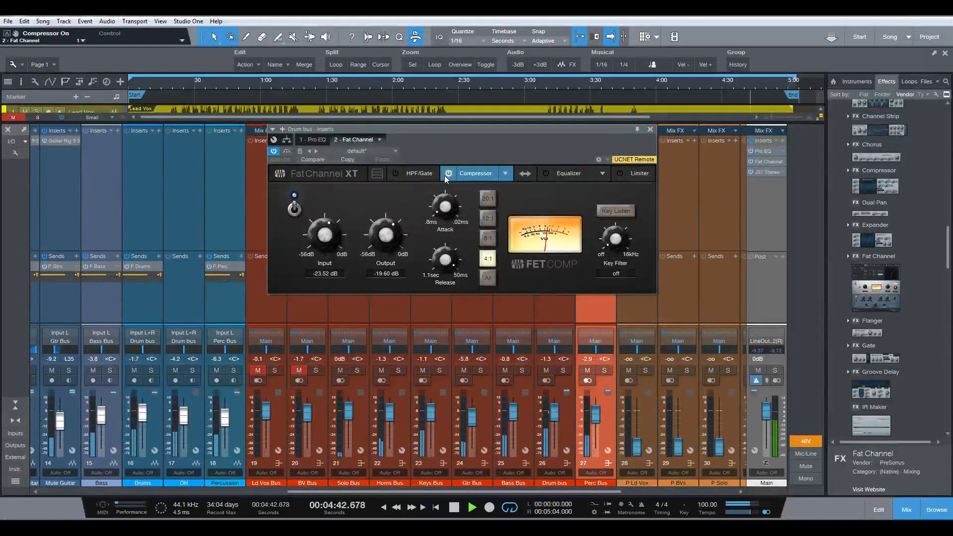
click(445, 175)
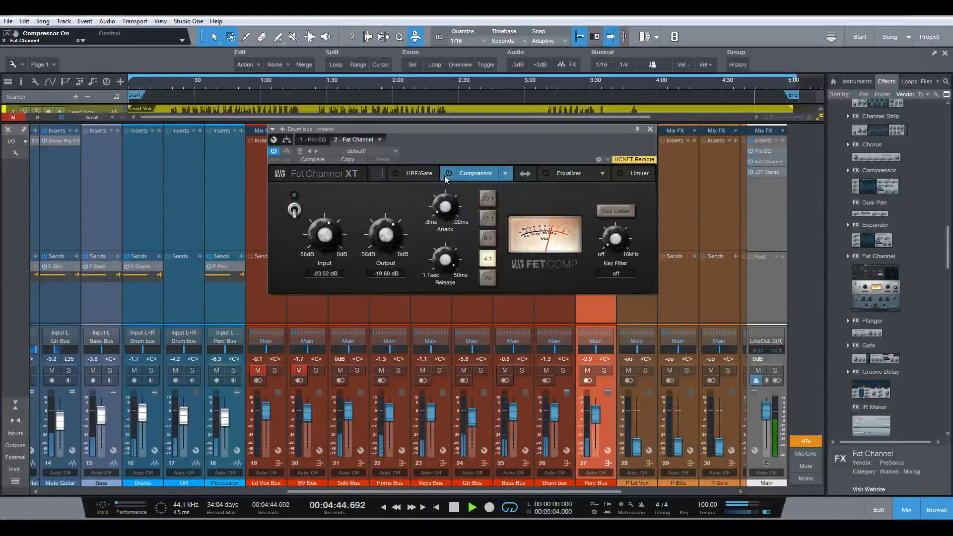
click(445, 175)
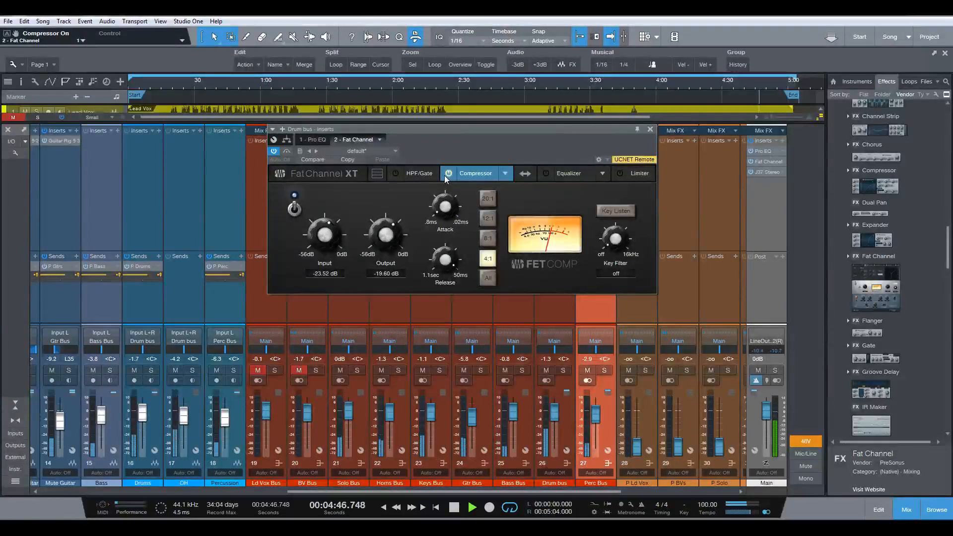
key(space)
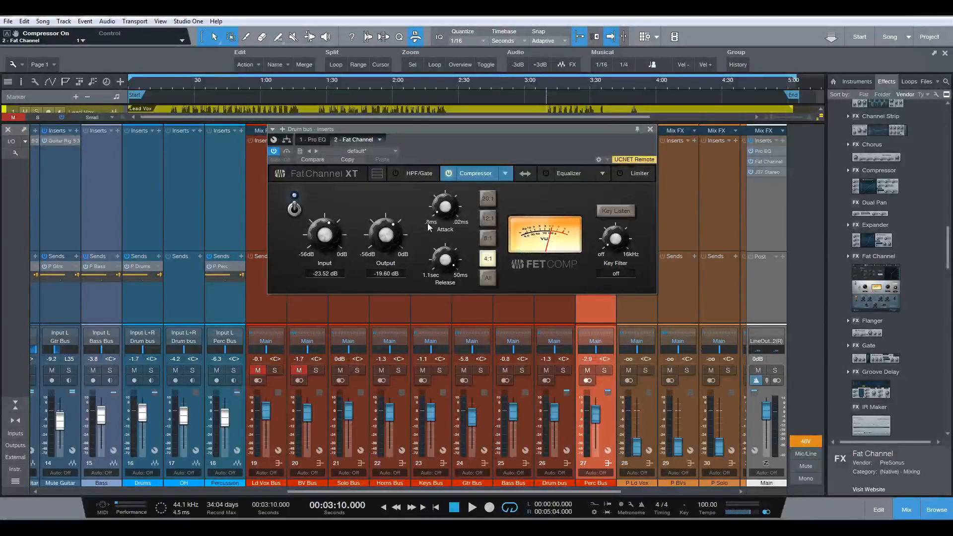
Replay the section, compare the Drum bus compressor bypassed and engaged, and raise its output to -19.04 dB
key(space)
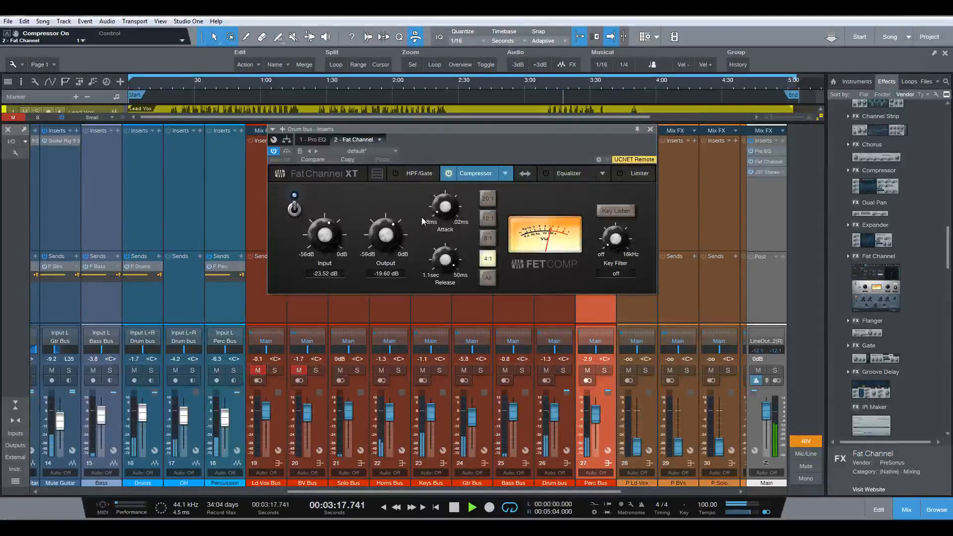
click(449, 177)
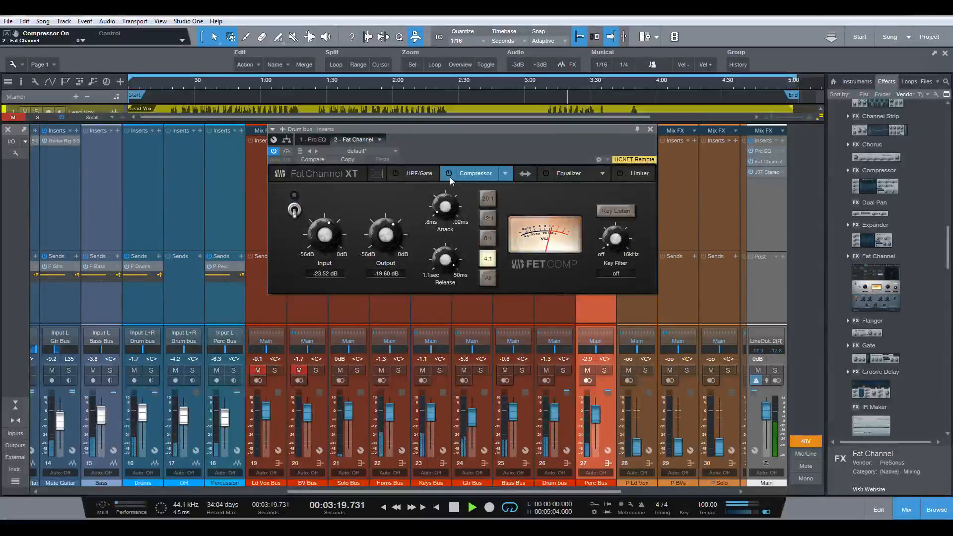
click(450, 176)
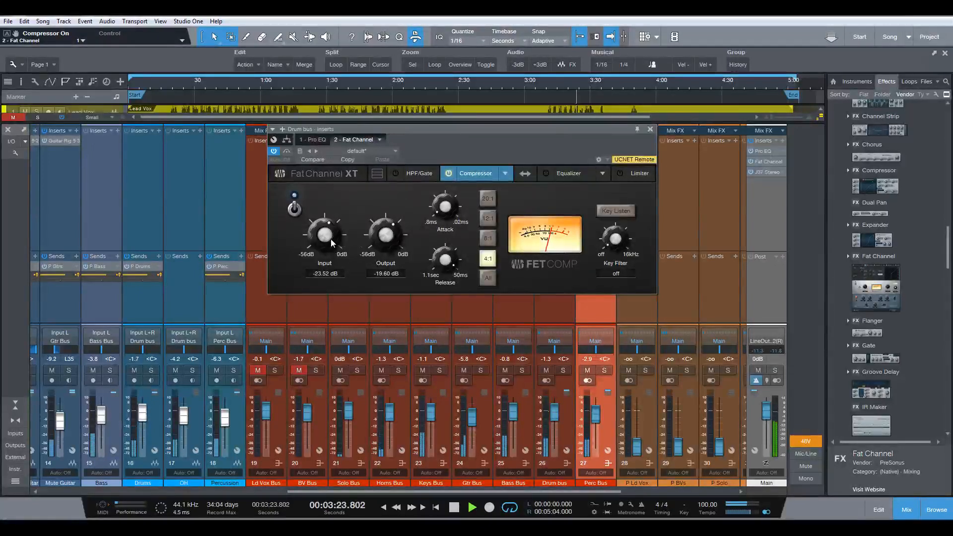
scroll(399, 227, up, 1)
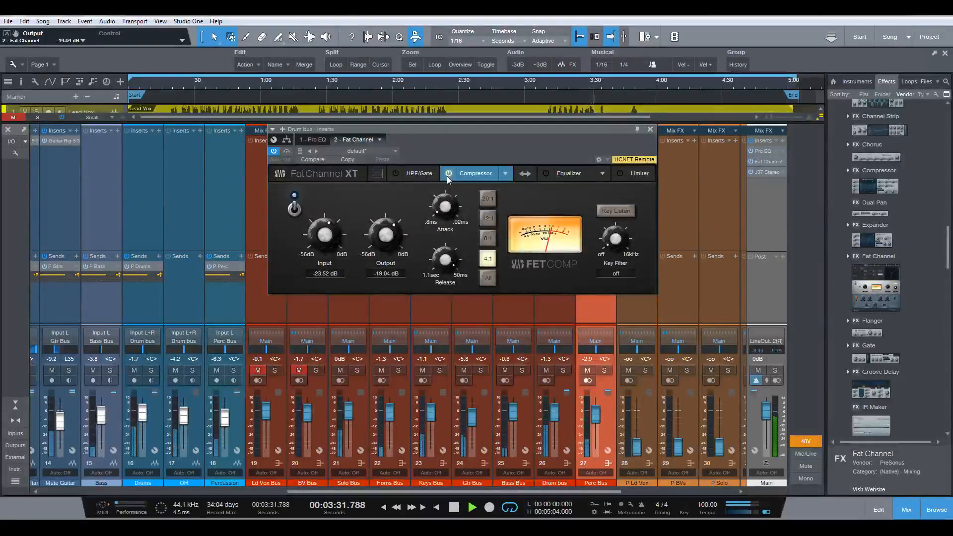
Set the Drum bus compressor's release to 197 ms, audition its slowest and fastest attack, and leave the attack at 0.80 ms
drag(446, 257, 446, 267)
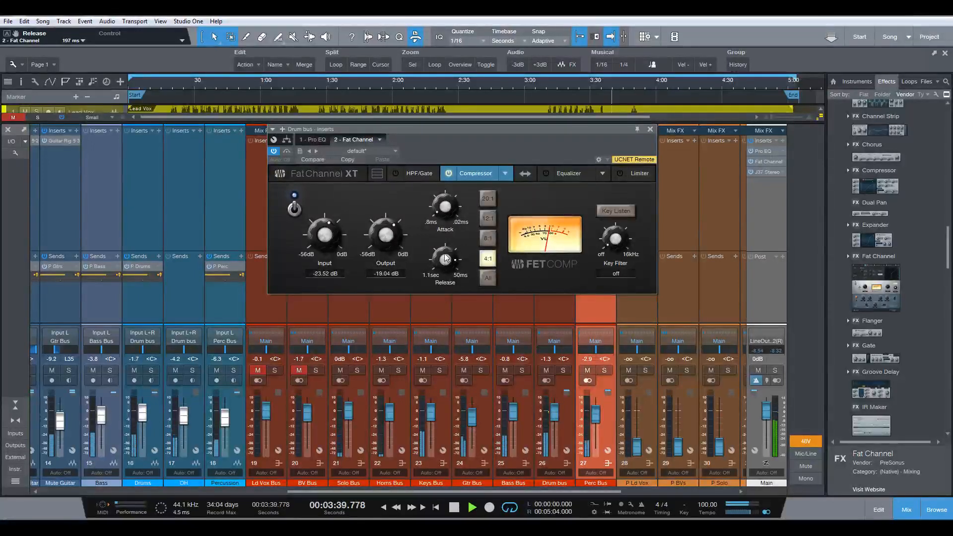
mouse_move(445, 204)
mouse_down()
mouse_move(452, 172)
mouse_move(448, 213)
mouse_up()
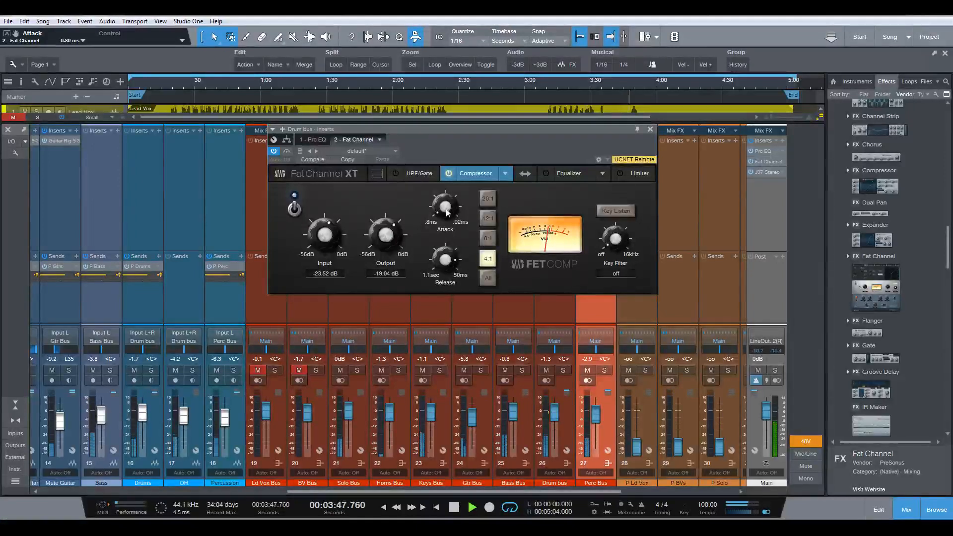
drag(448, 213, 494, 129)
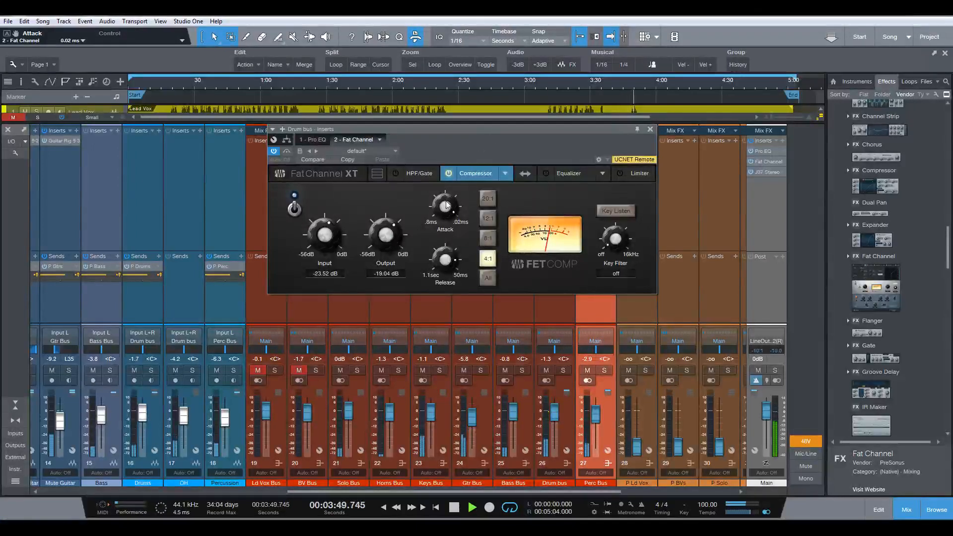
drag(445, 203, 431, 303)
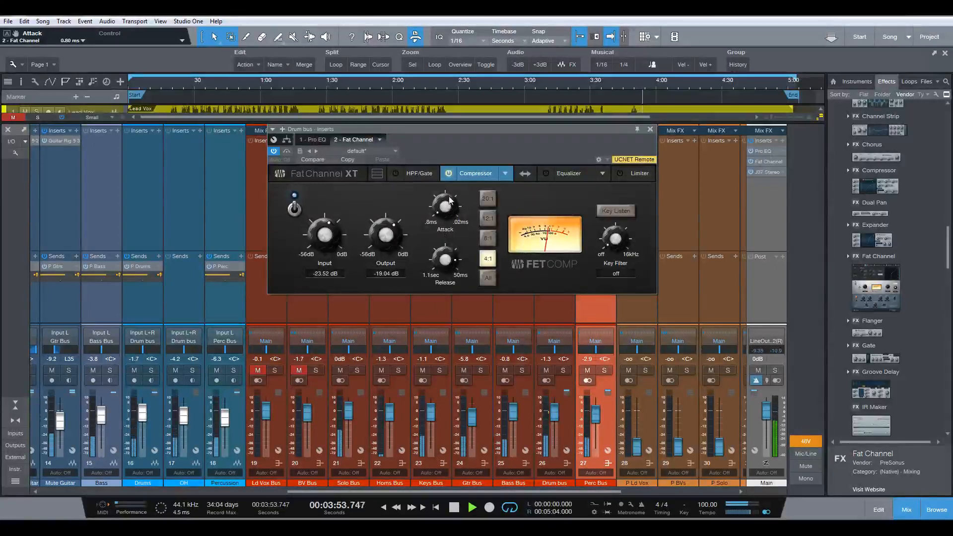
Compare the mix with the Drum bus compressor bypassed and engaged, then stop playback and close the Fat Channel window
click(450, 174)
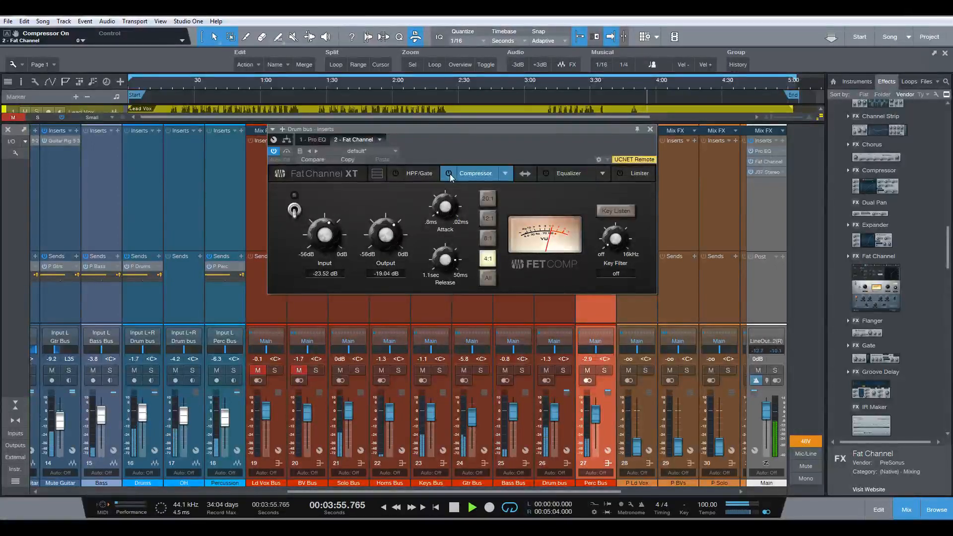
click(450, 174)
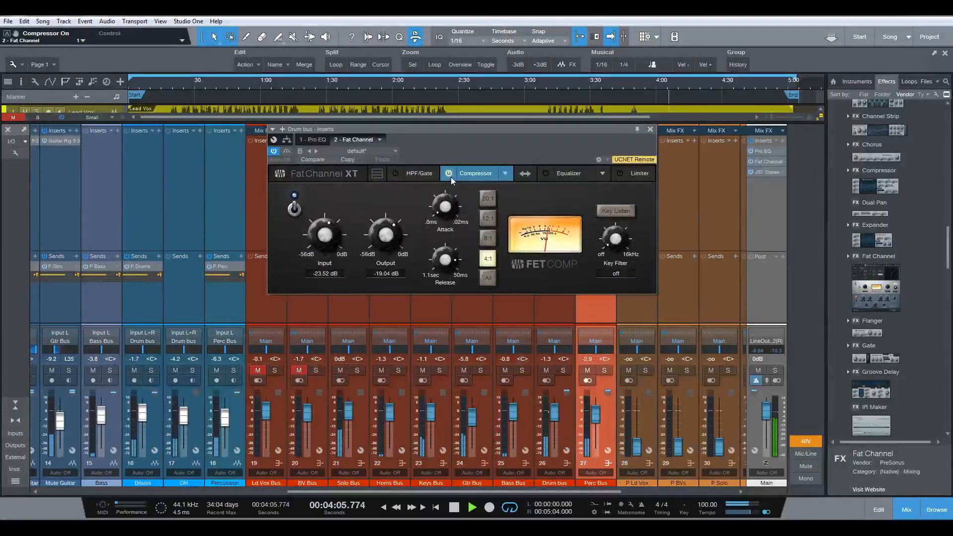
key(space)
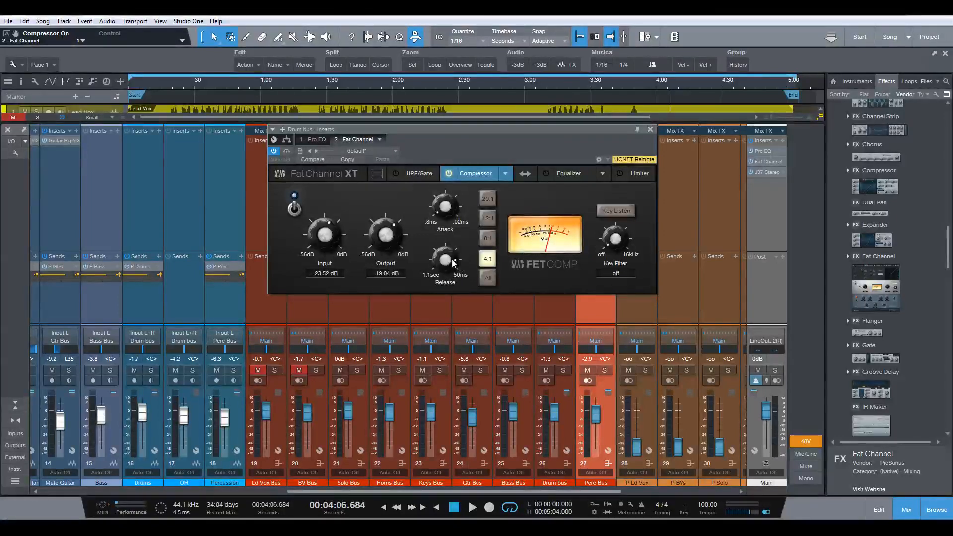
click(488, 259)
click(650, 129)
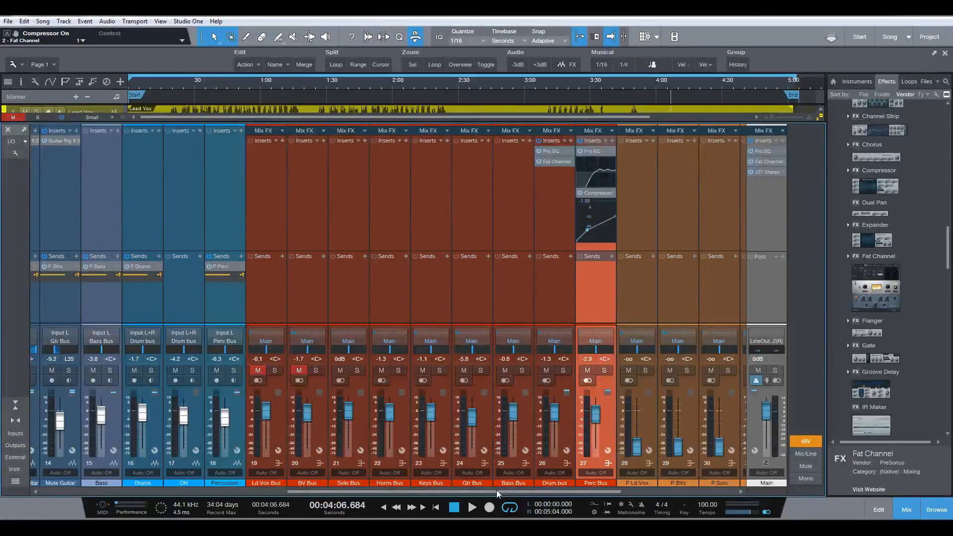
Move the playback position to 3:10 and insert Guitar Rig 5 on the Bass Bus
drag(496, 490, 385, 491)
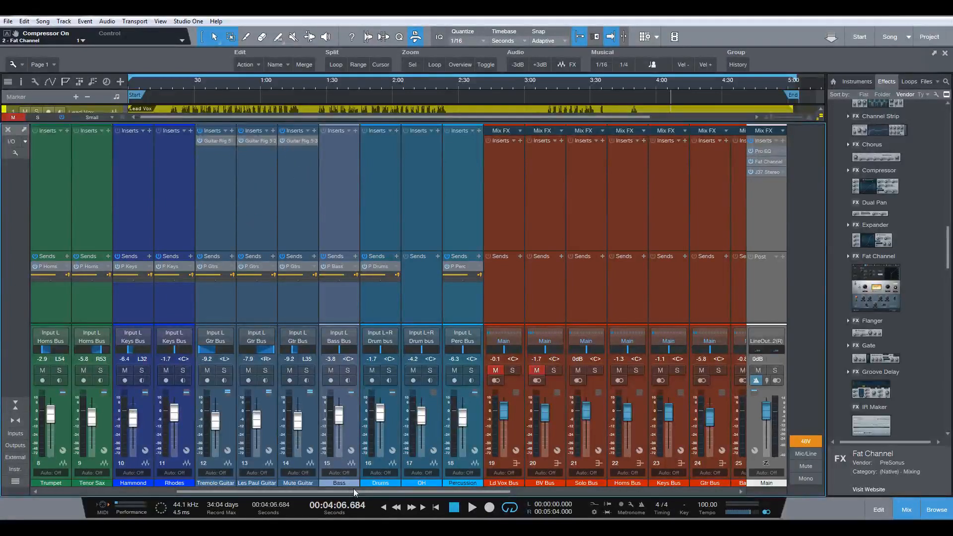
drag(354, 490, 524, 489)
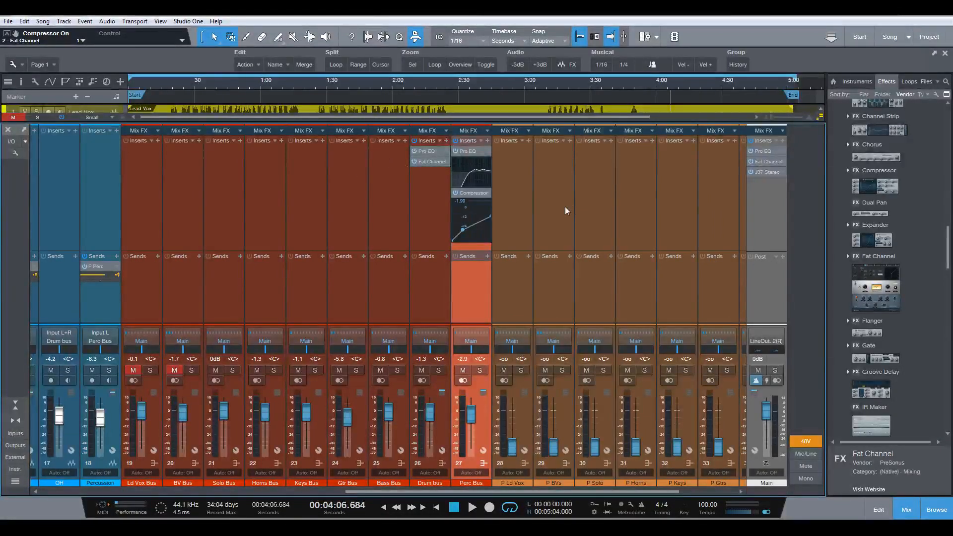
click(548, 88)
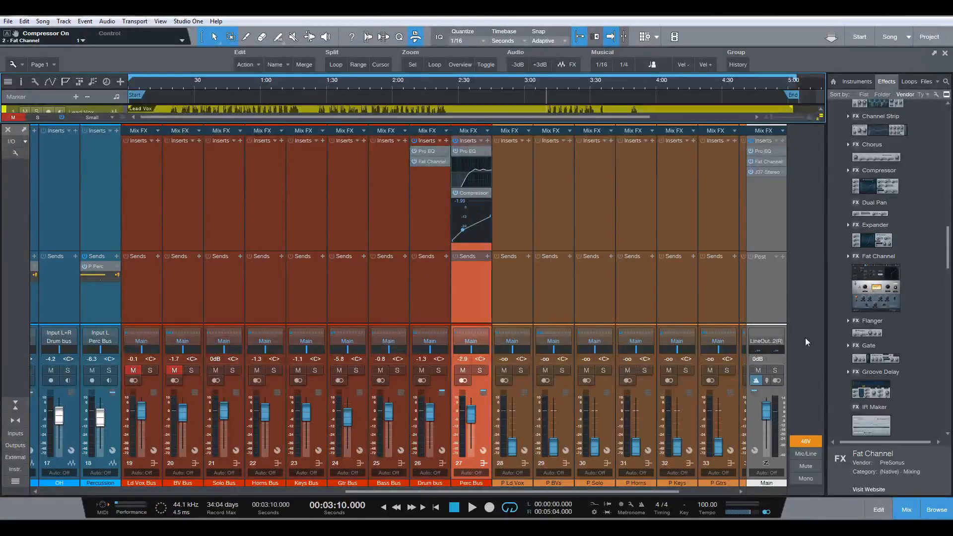
scroll(860, 297, down, 15)
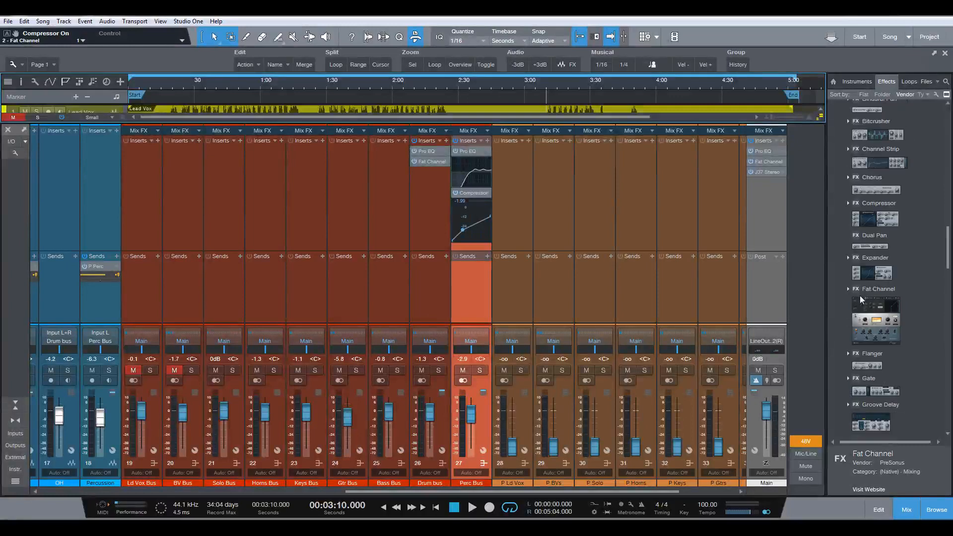
scroll(859, 294, up, 10)
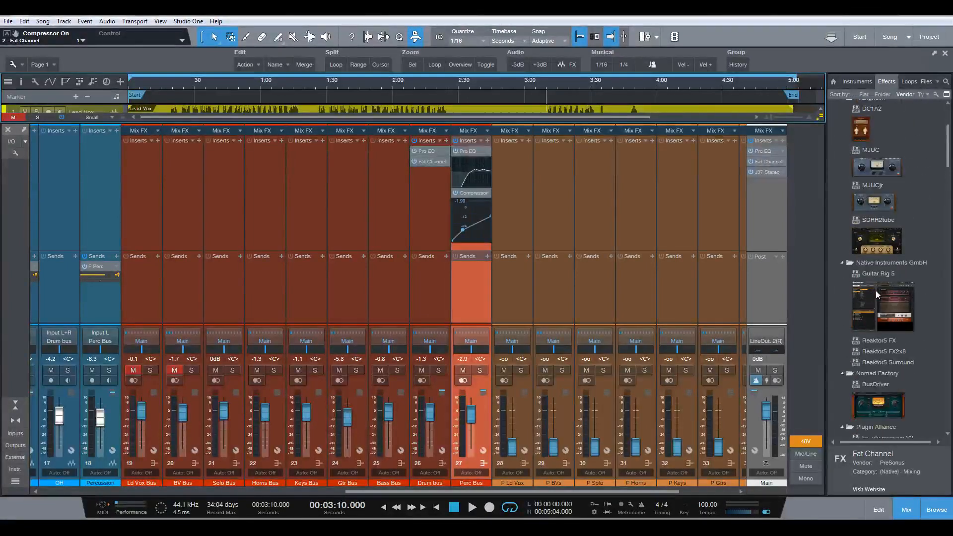
drag(879, 300, 384, 185)
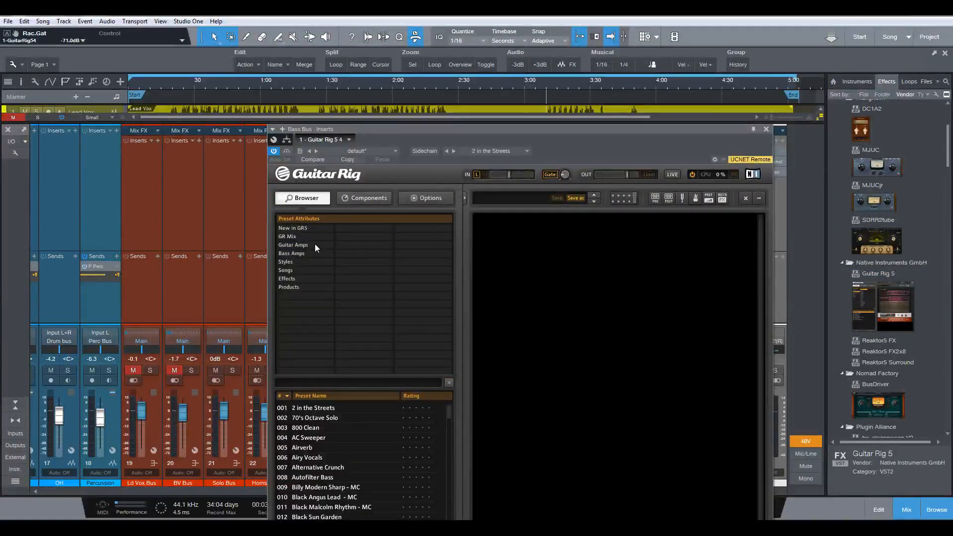
Load the Fingered Bass 1 preset from Guitar Rig's Bass Amps category and close the plug-in window
click(289, 253)
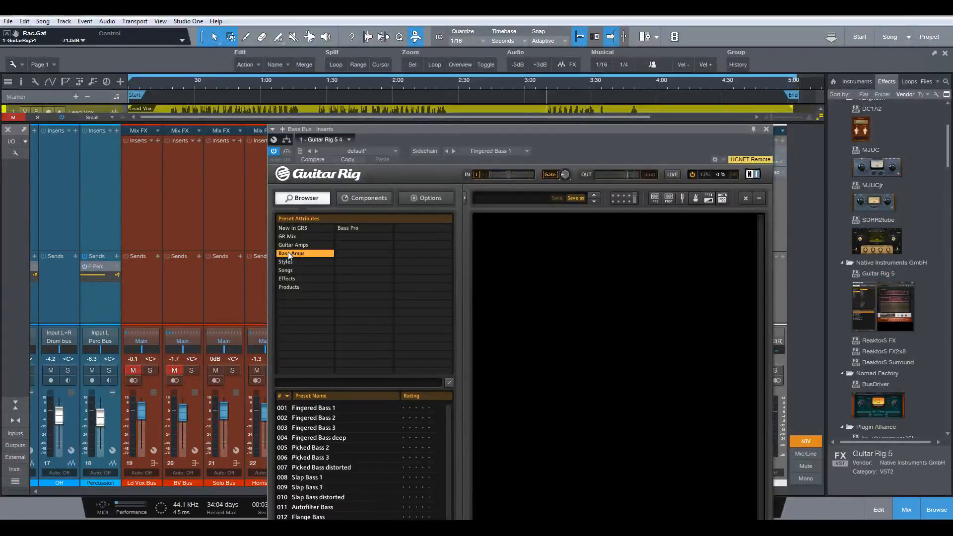
click(311, 408)
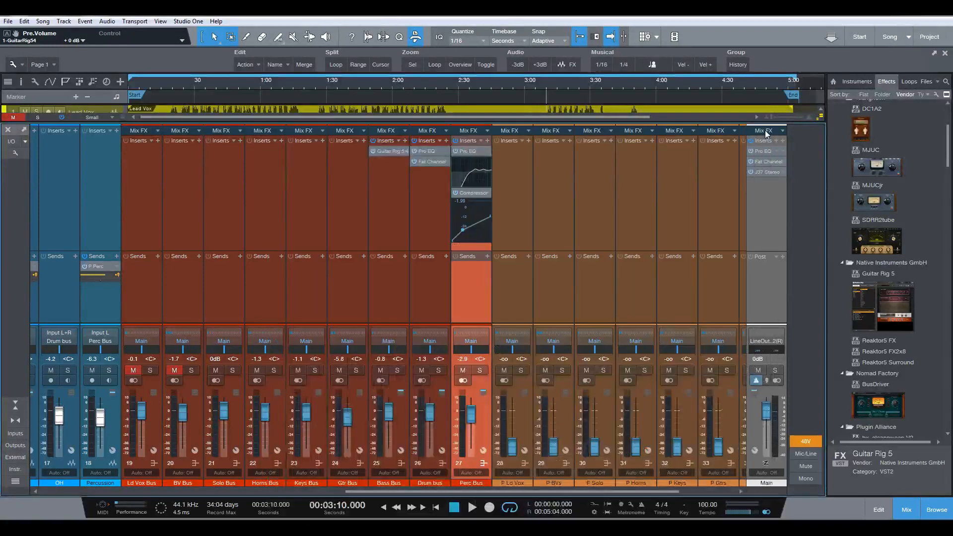
click(766, 130)
Play the section with the Bass Bus soloed and reopen its Guitar Rig plug-in
key(space)
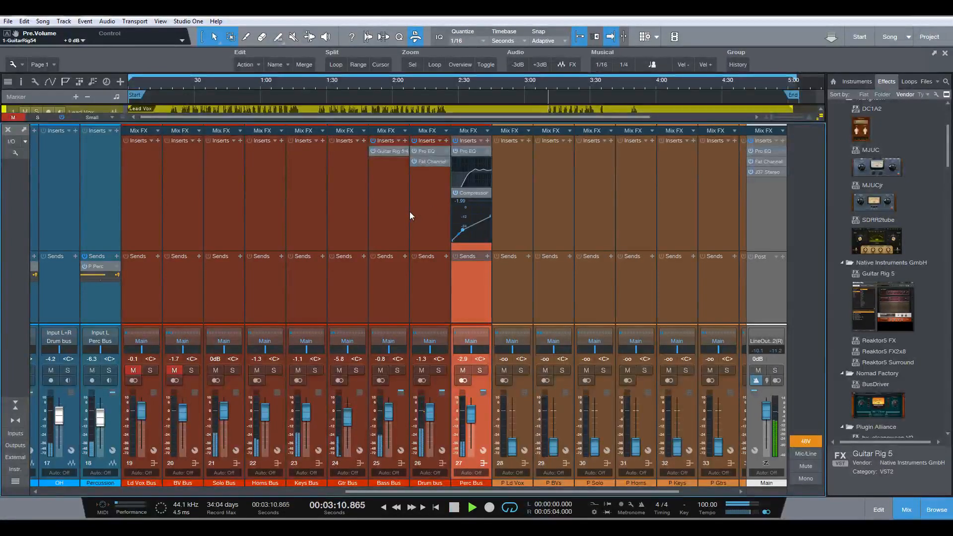
click(398, 371)
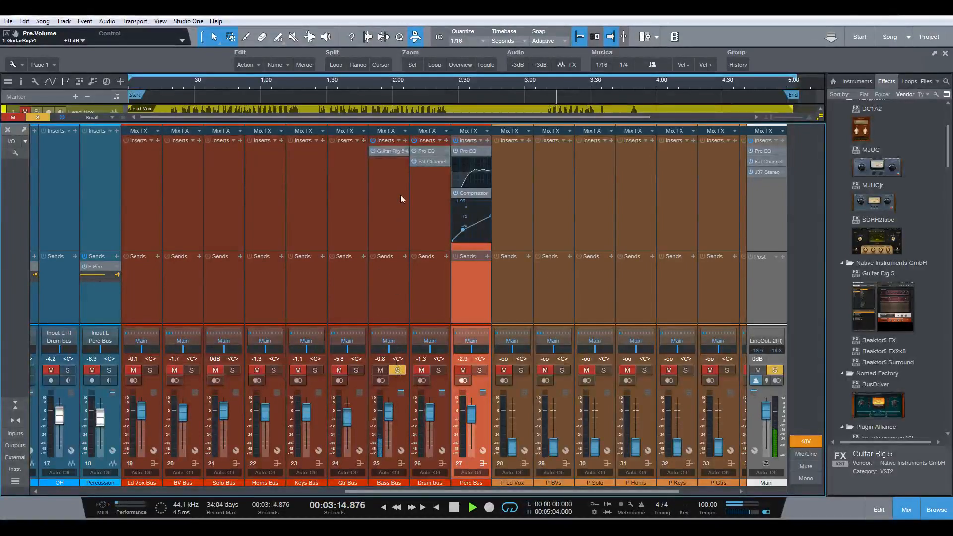
click(407, 151)
click(410, 163)
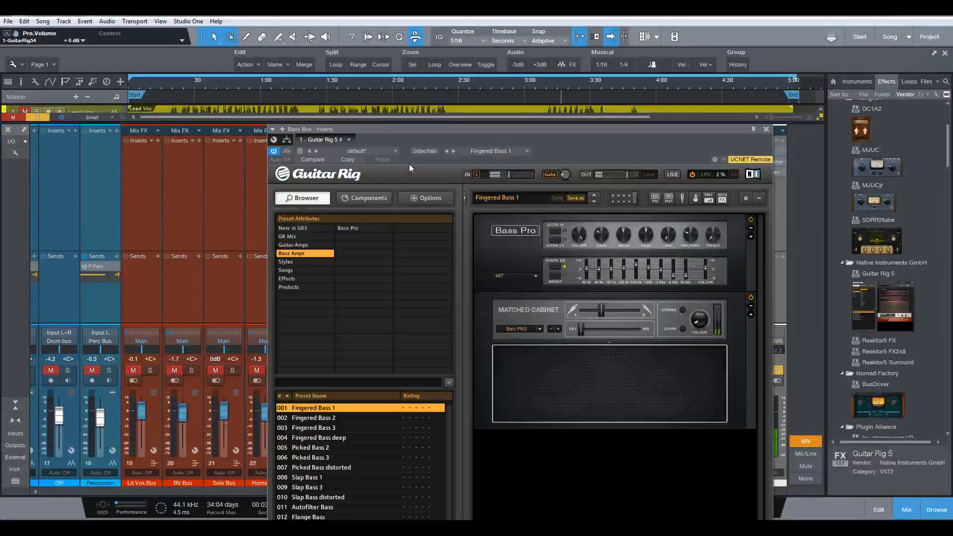
Audition the Fingered Bass 2 and Fingered Bass 3 presets on the soloed bass and settle on Fingered Bass 2
click(316, 420)
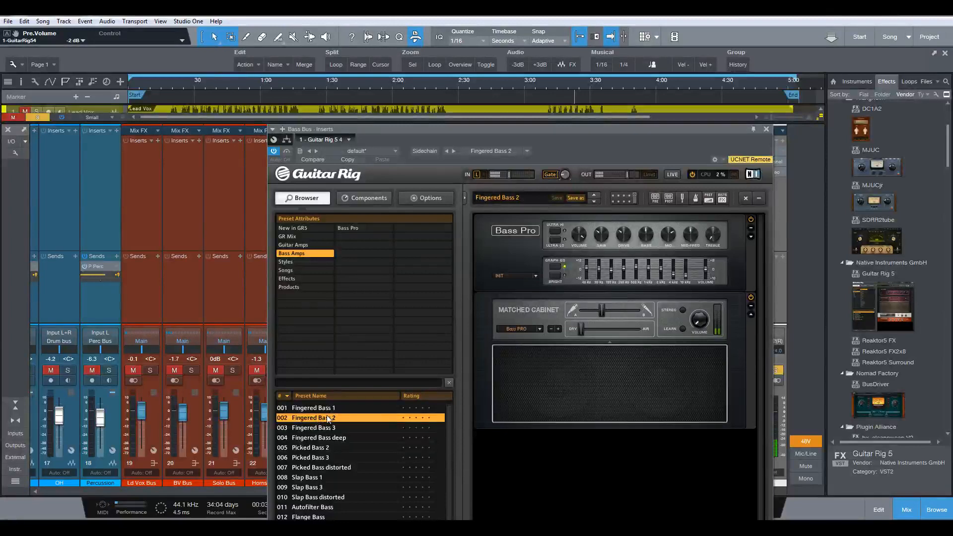
click(320, 428)
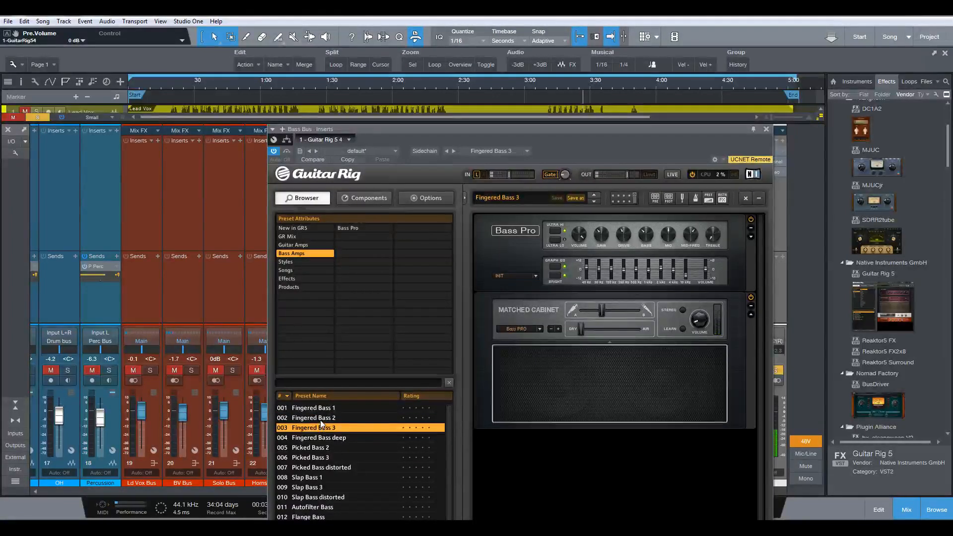
click(320, 419)
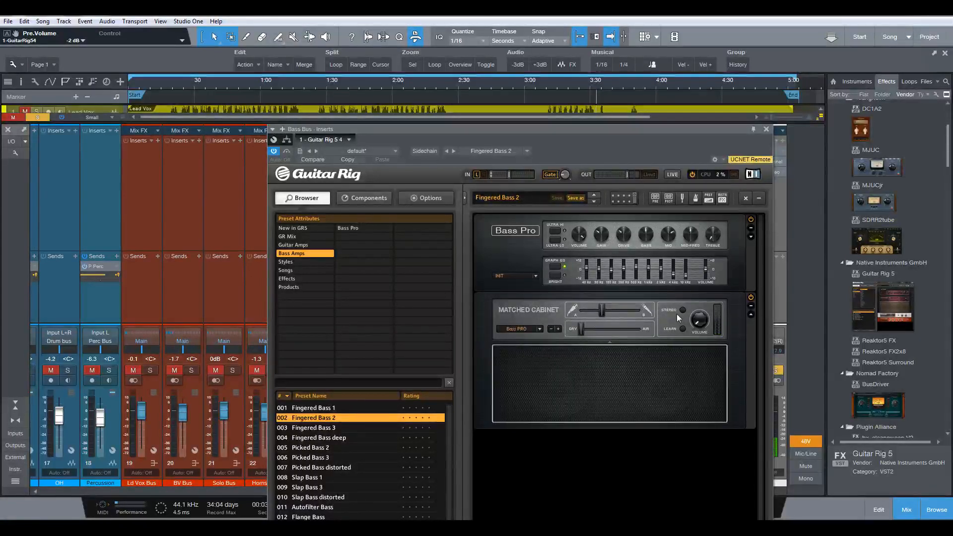
Shift the matched cabinet's mic crossfade toward mic B, unsolo the Bass Bus, and set the cabinet volume to -14.5 dB
drag(702, 320, 702, 317)
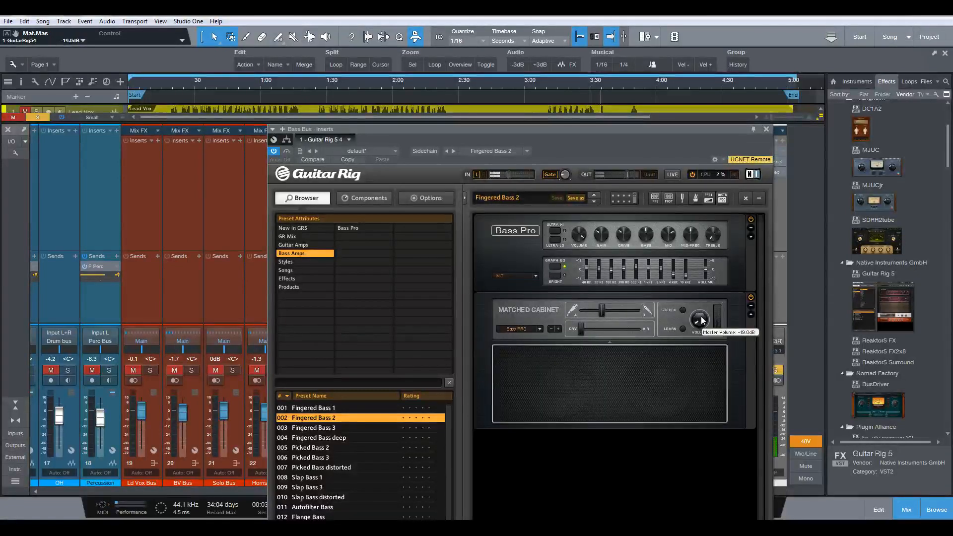
drag(604, 312, 608, 312)
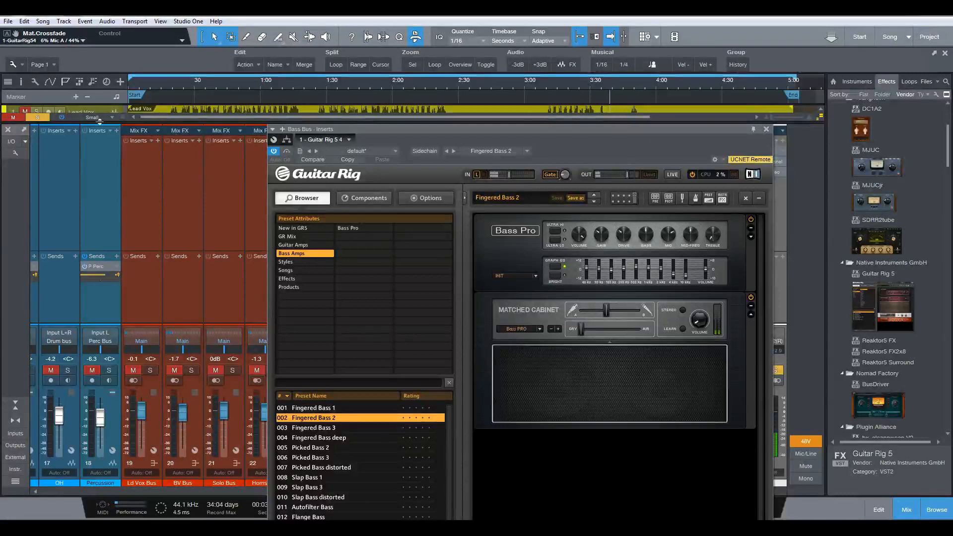
click(43, 116)
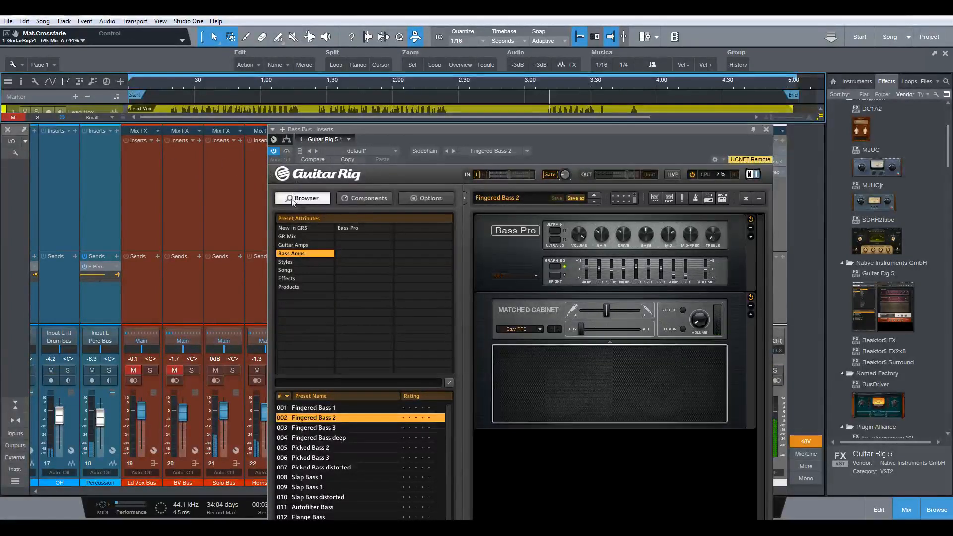
drag(522, 129, 490, 81)
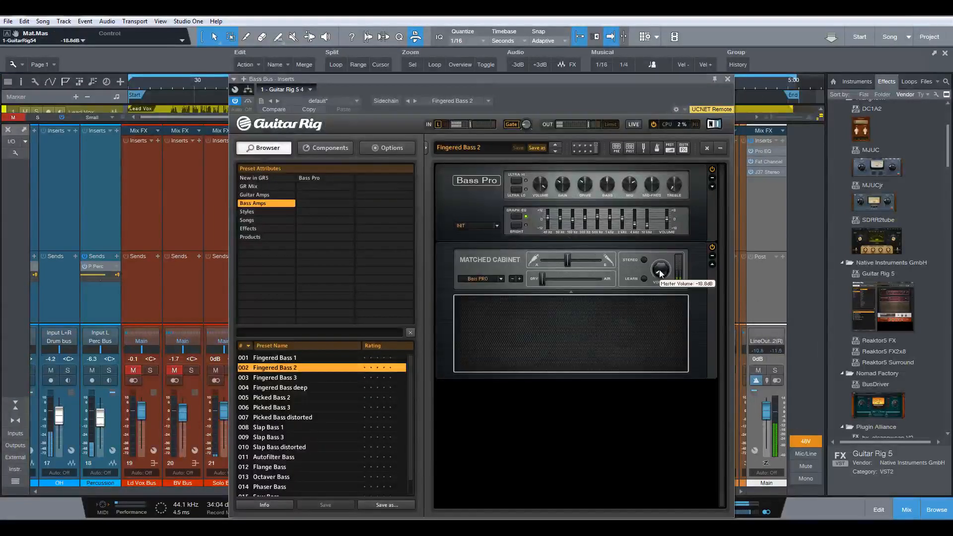
mouse_move(660, 270)
mouse_down()
mouse_move(675, 236)
mouse_move(663, 263)
mouse_up()
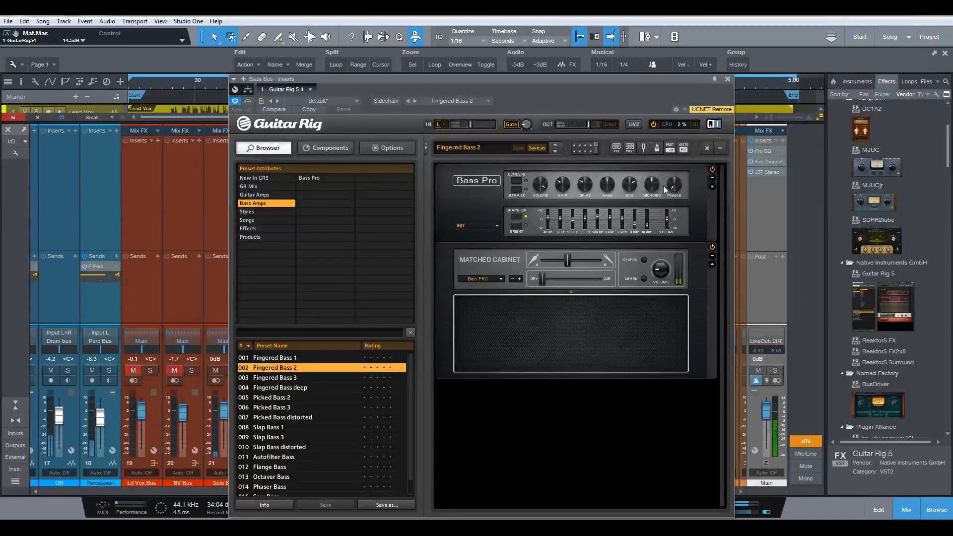
Raise the Bass Pro amp's treble, set its mid frequency to 914 Hz and bass to 0.3 dB, and close Guitar Rig
drag(674, 187, 675, 177)
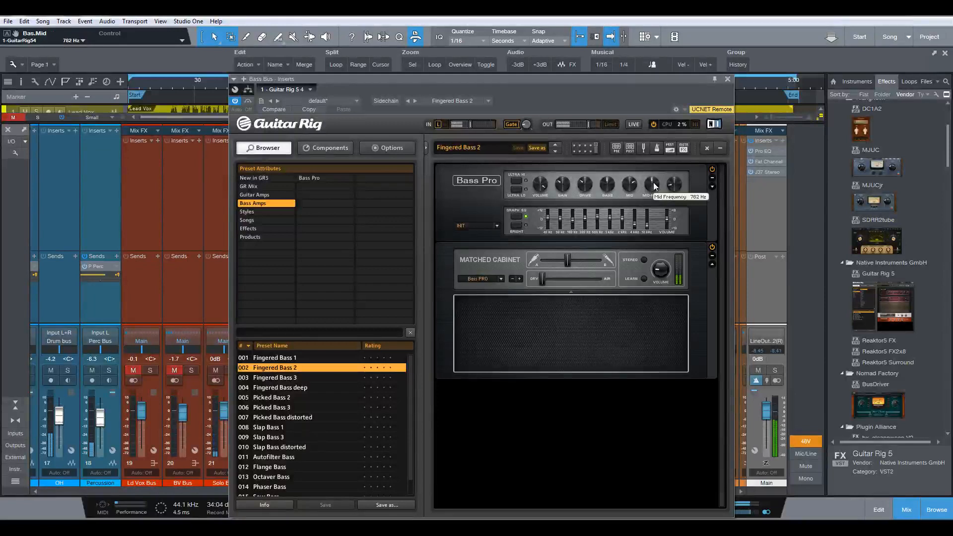
drag(654, 186, 650, 183)
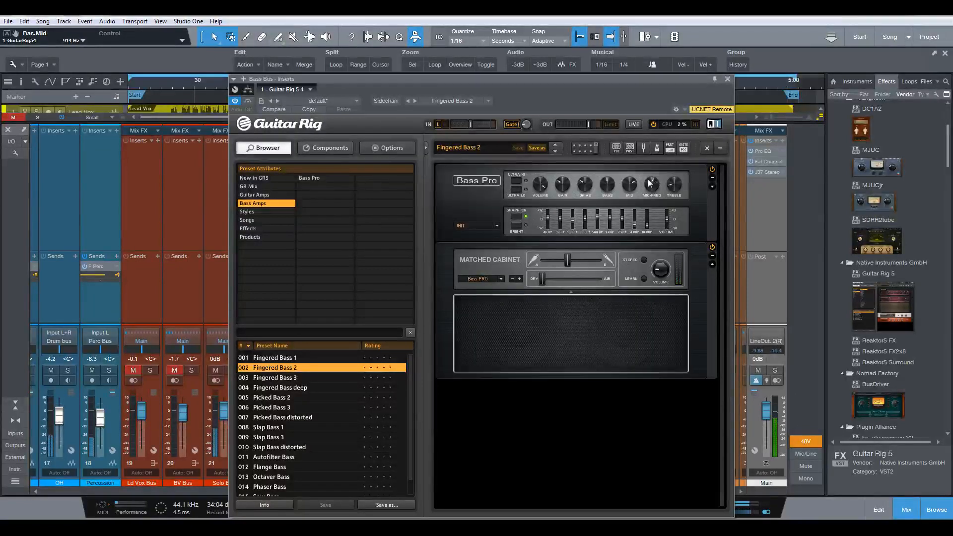
click(609, 182)
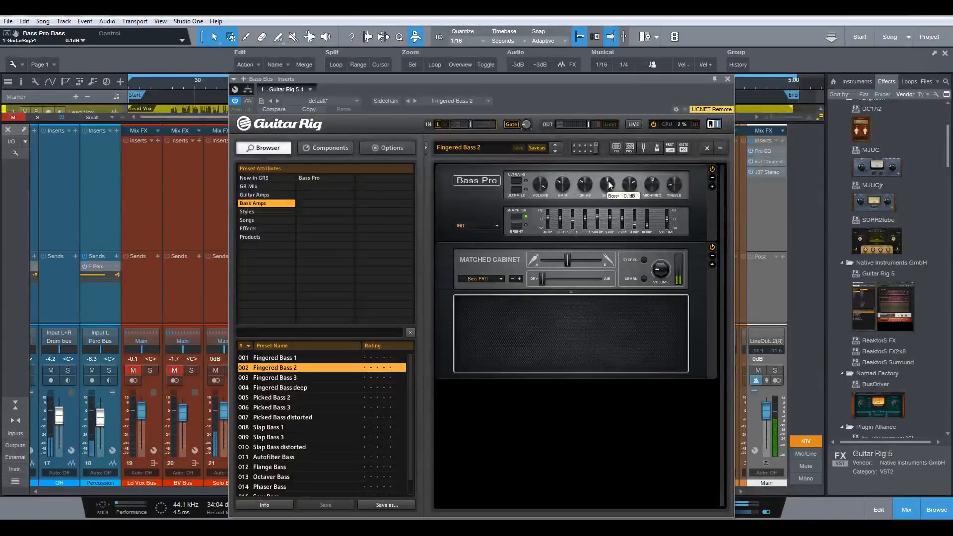
drag(609, 180, 597, 185)
drag(556, 79, 508, 93)
click(680, 94)
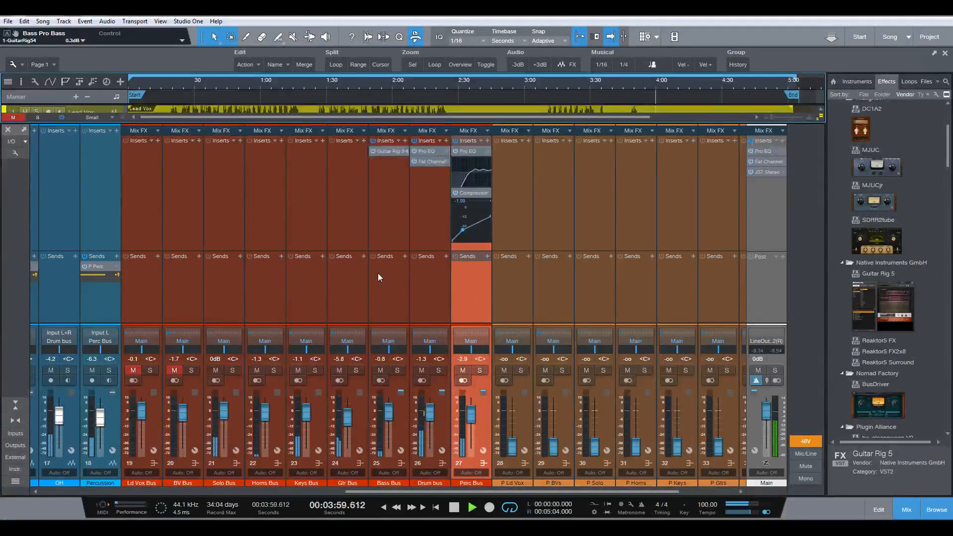
Solo the Bass Bus and reopen its Guitar Rig plug-in for editing
click(392, 237)
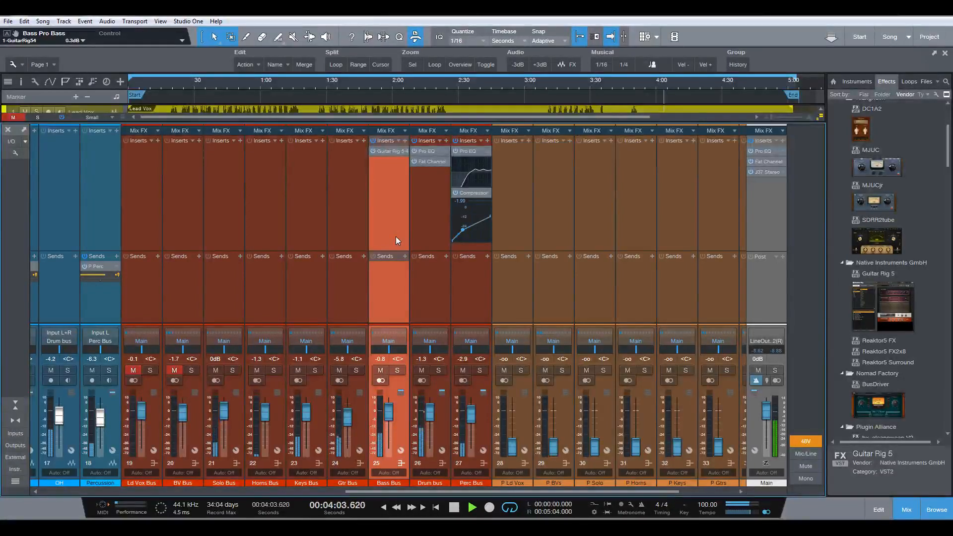
key(s)
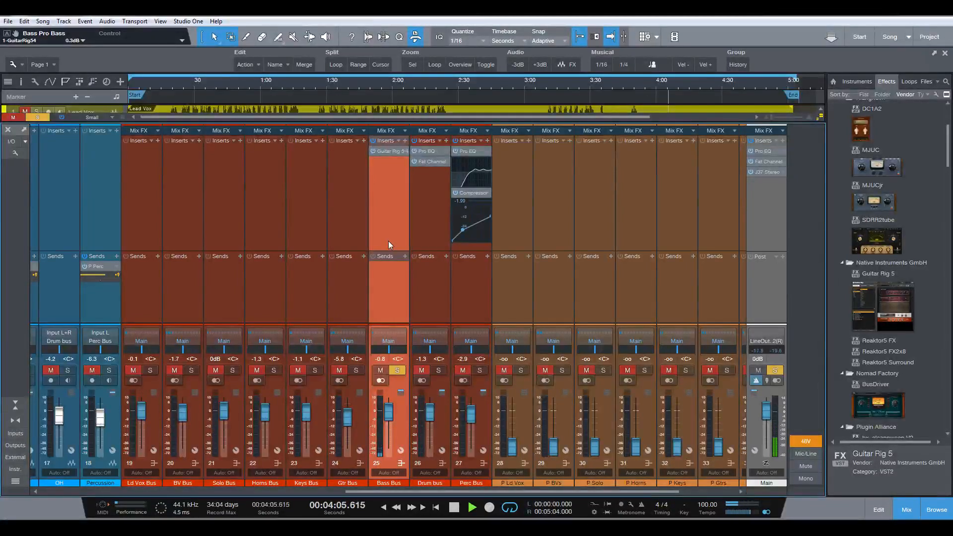
right_click(407, 154)
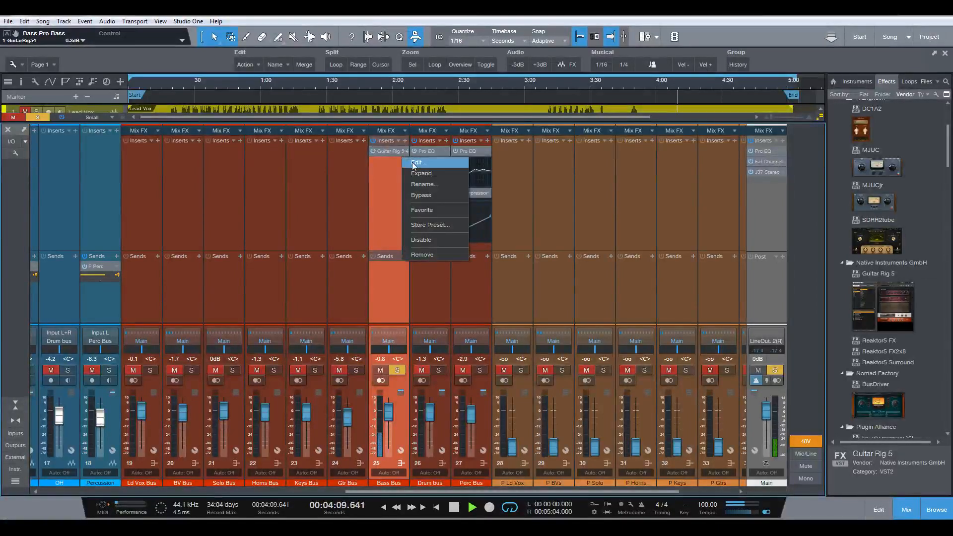
click(416, 163)
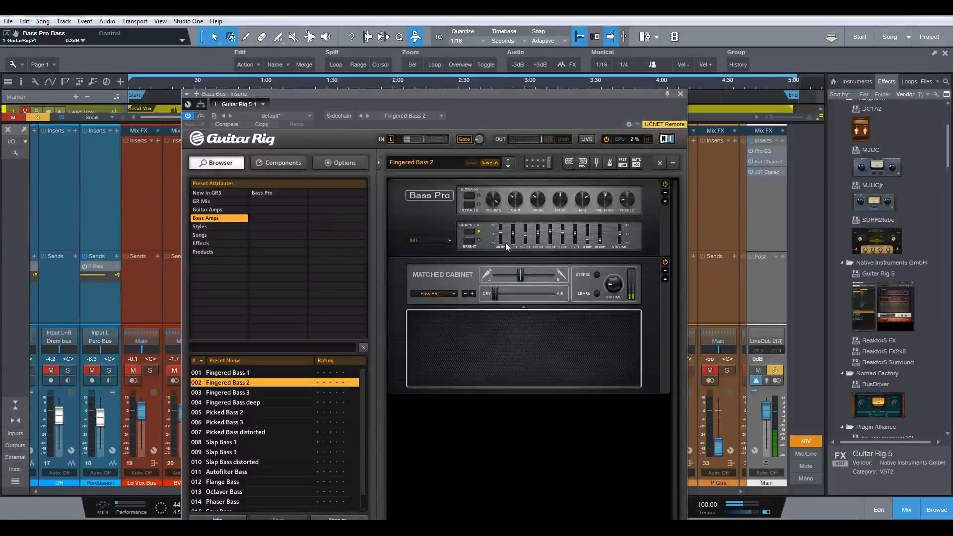
Set the 10 kHz band of the Bass Pro graphic EQ to 0.3 dB and raise the band just below it
click(600, 239)
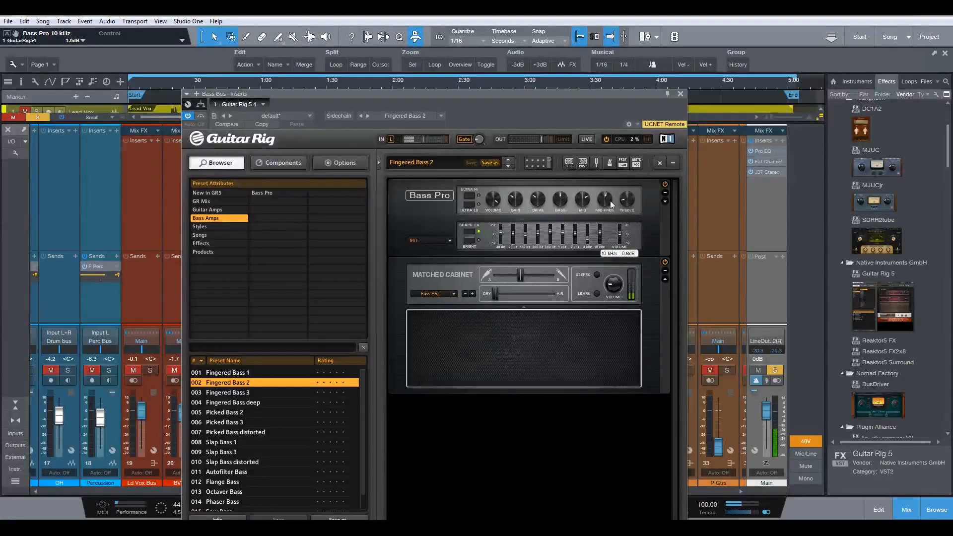
mouse_move(611, 201)
mouse_down()
mouse_move(615, 170)
mouse_move(607, 205)
mouse_up()
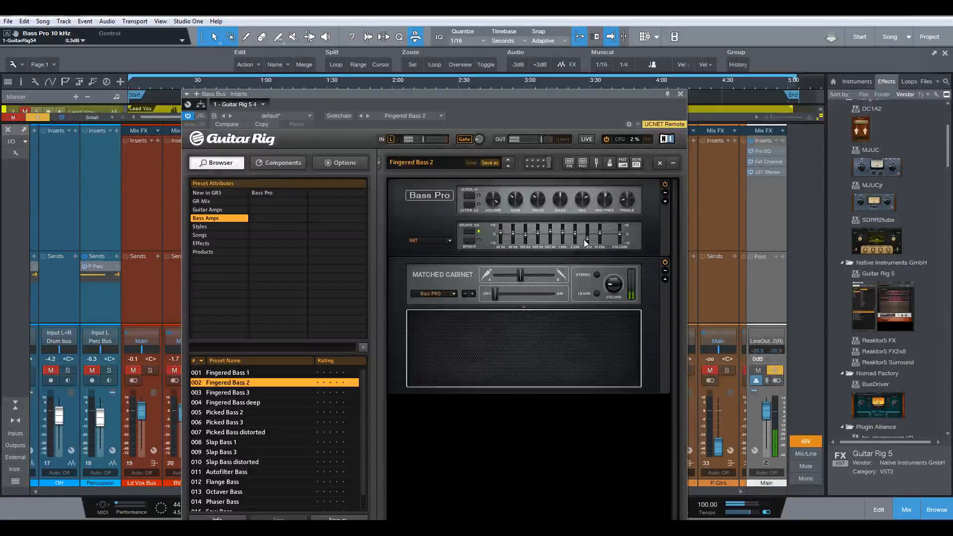
drag(587, 242, 591, 225)
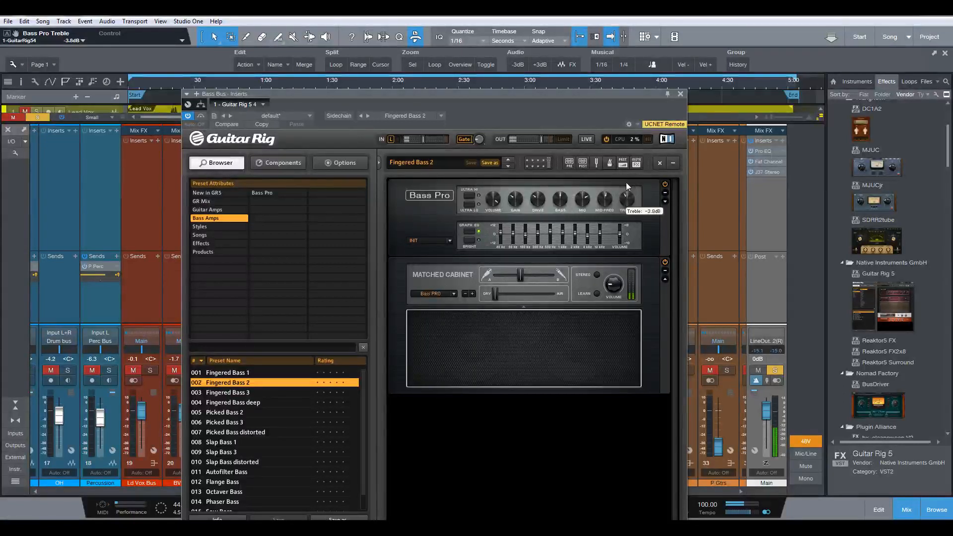
Lower the Bass Pro treble to -7.7 dB, unsolo the Bass Bus, and close Guitar Rig
drag(627, 183, 628, 209)
key(s)
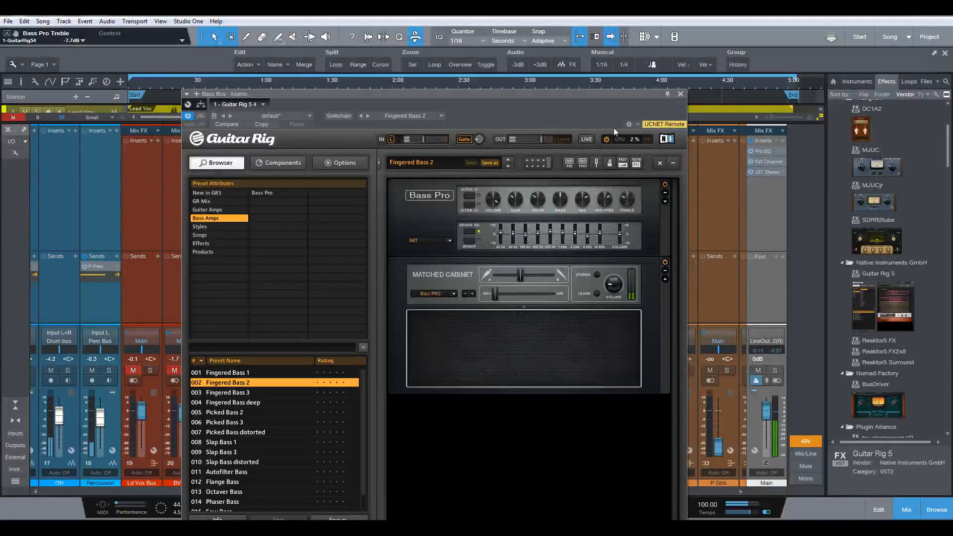
click(680, 93)
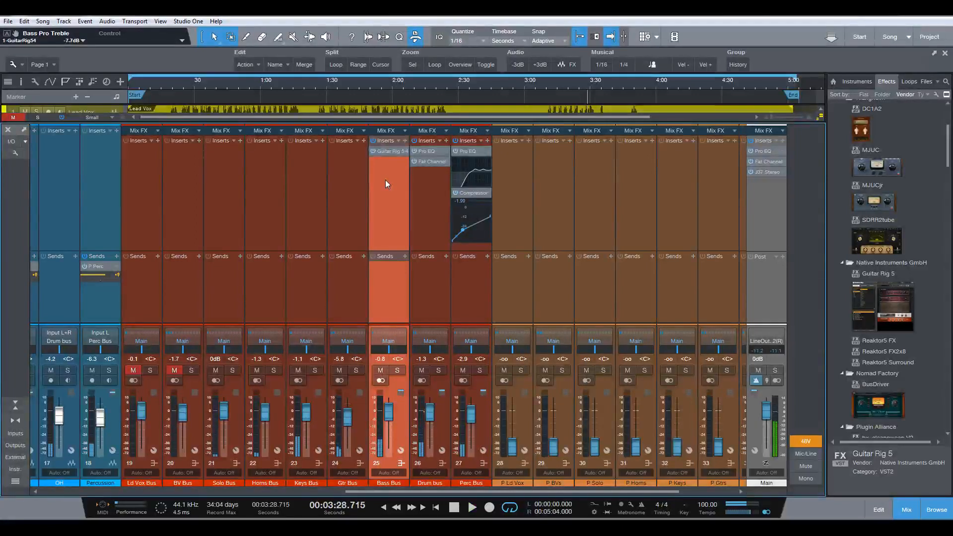
key(space)
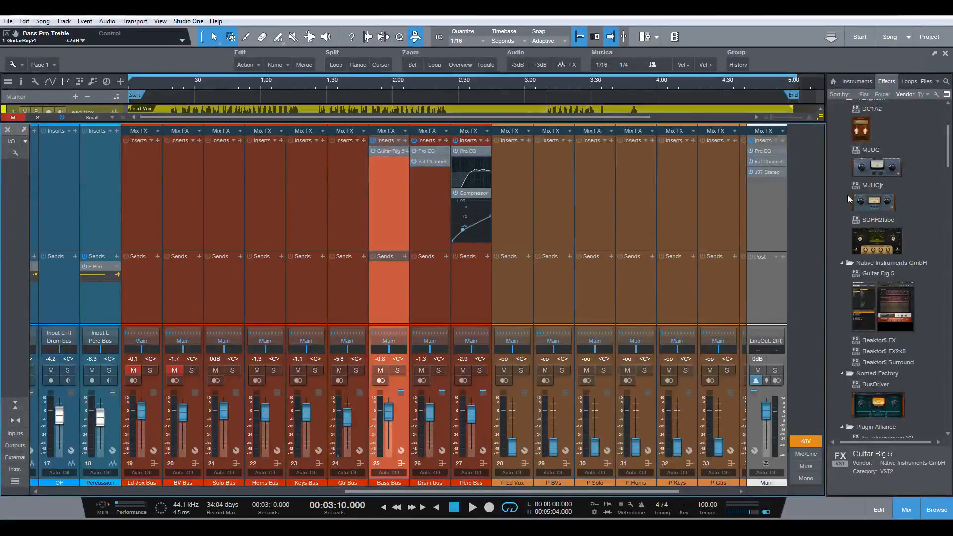
Insert the PreSonus Compressor after Guitar Rig on the Bass Bus and move its window clear of the insert slots
scroll(836, 238, down, 7)
scroll(835, 242, down, 5)
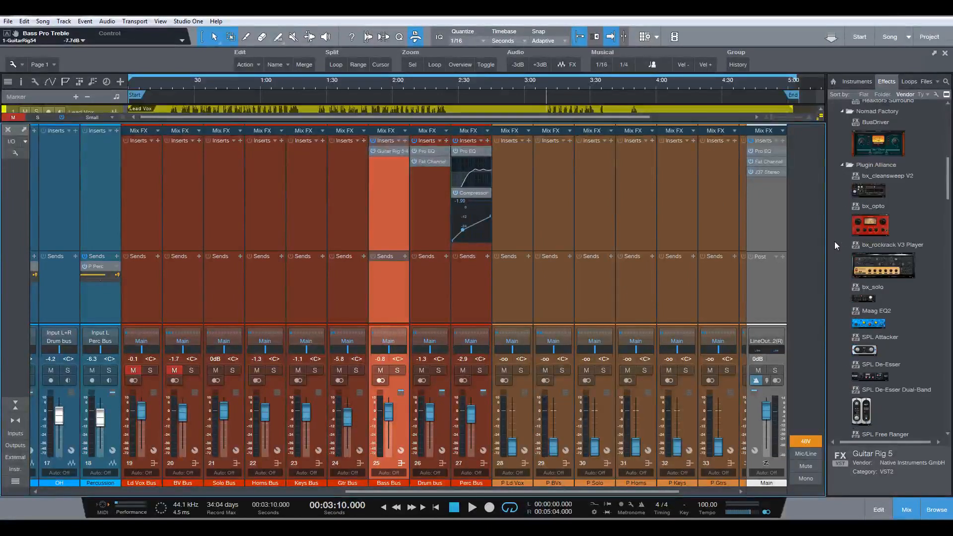
scroll(835, 243, down, 2)
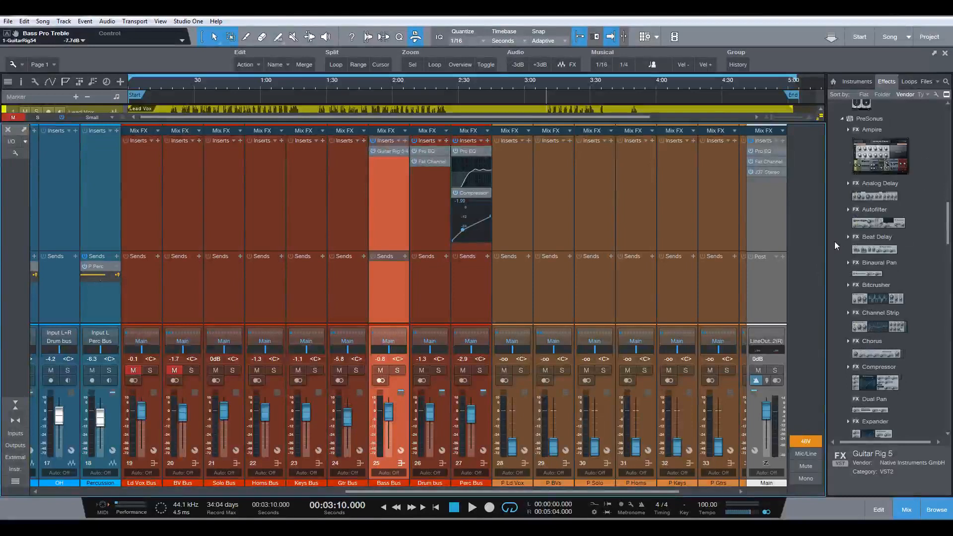
scroll(835, 241, down, 2)
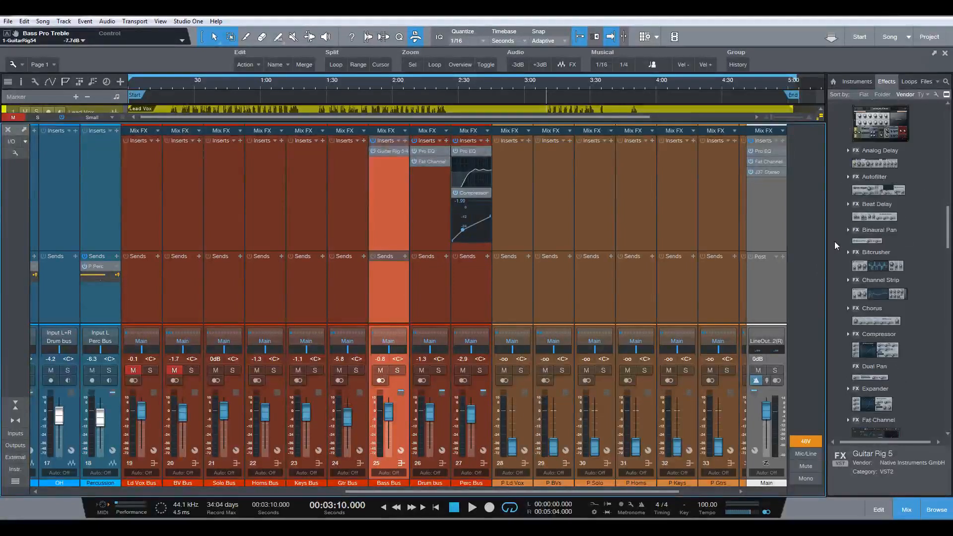
drag(878, 350, 377, 194)
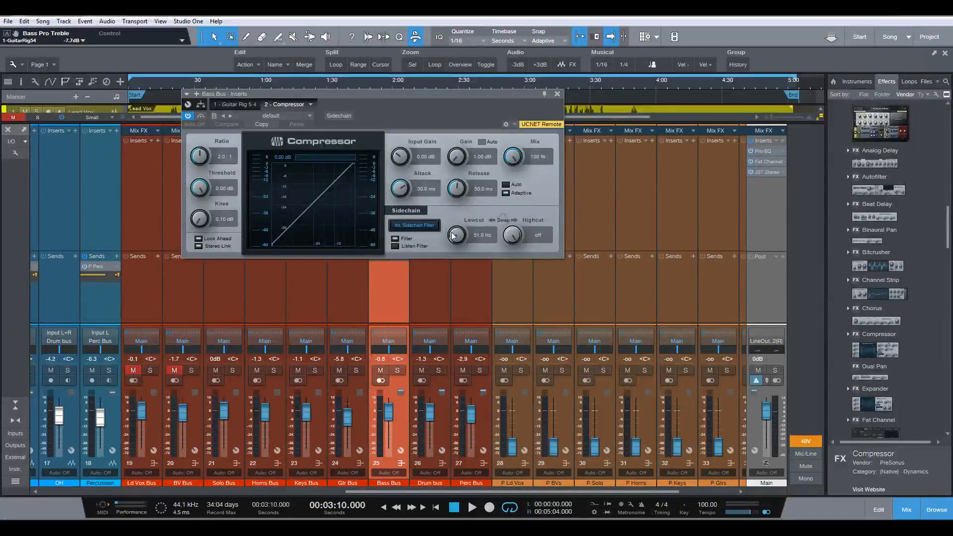
drag(386, 96, 457, 180)
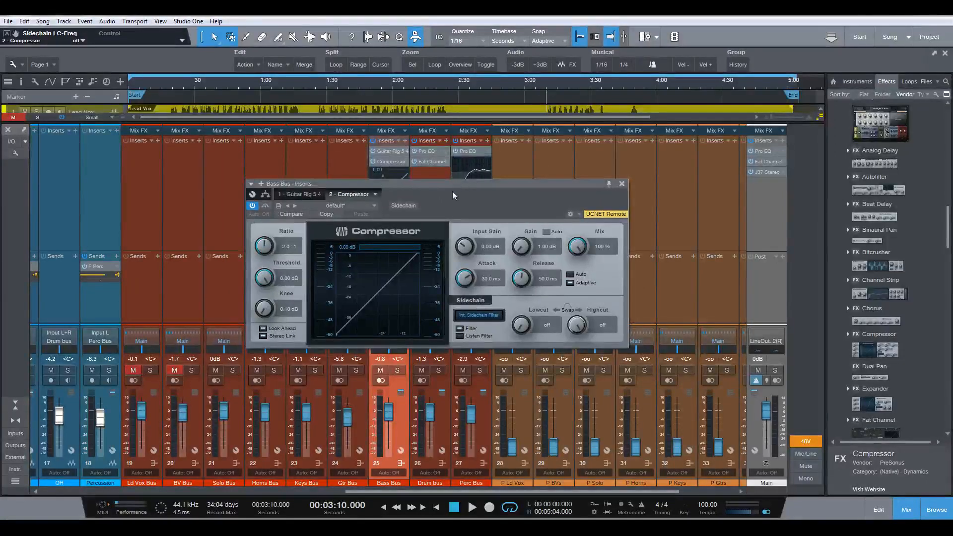
Play the song and lower the Bass Bus compressor's threshold to -24.96 dB
key(space)
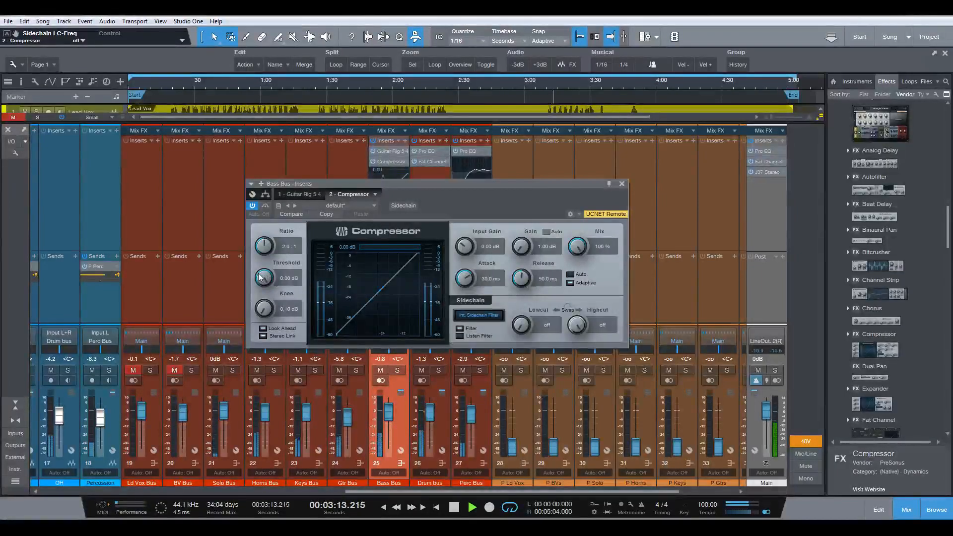
mouse_move(261, 277)
mouse_down()
mouse_move(248, 305)
mouse_move(266, 279)
mouse_up()
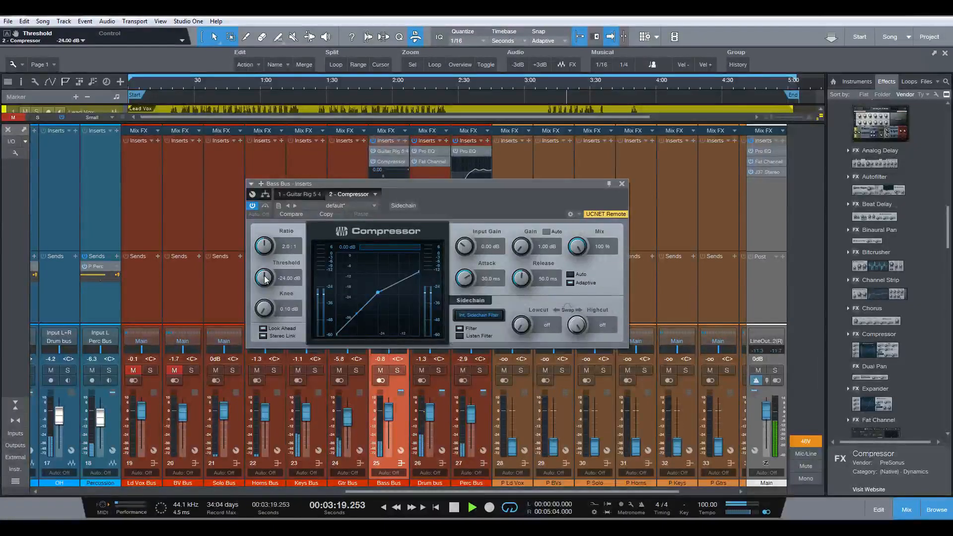
scroll(264, 279, down, 1)
scroll(265, 279, down, 1)
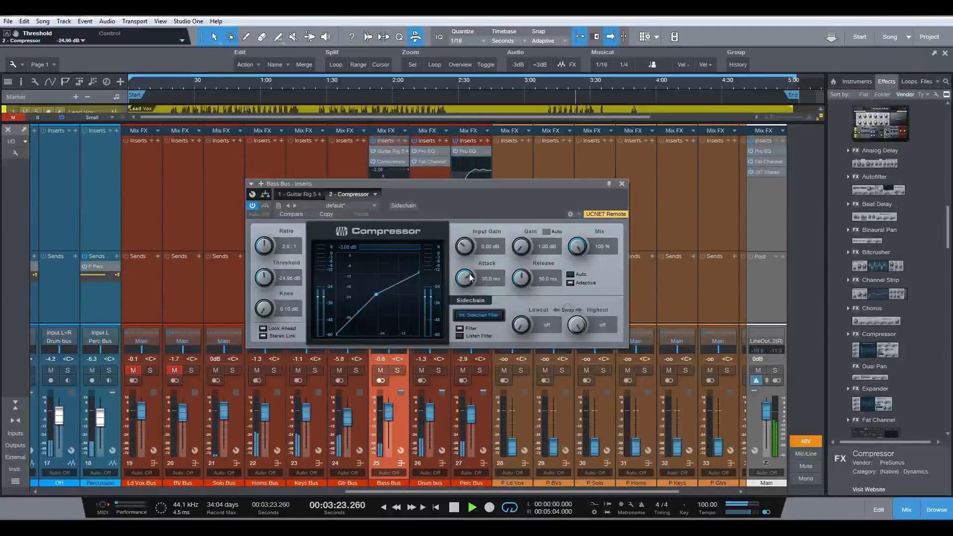
Set the compressor's release to 19.3 ms and its make-up gain to 2.16 dB
scroll(524, 242, down, 2)
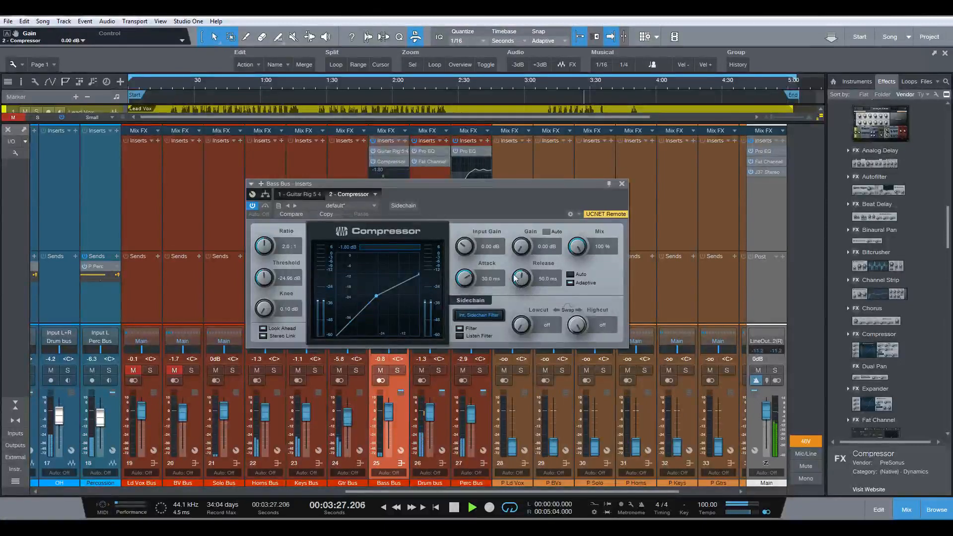
drag(522, 280, 520, 288)
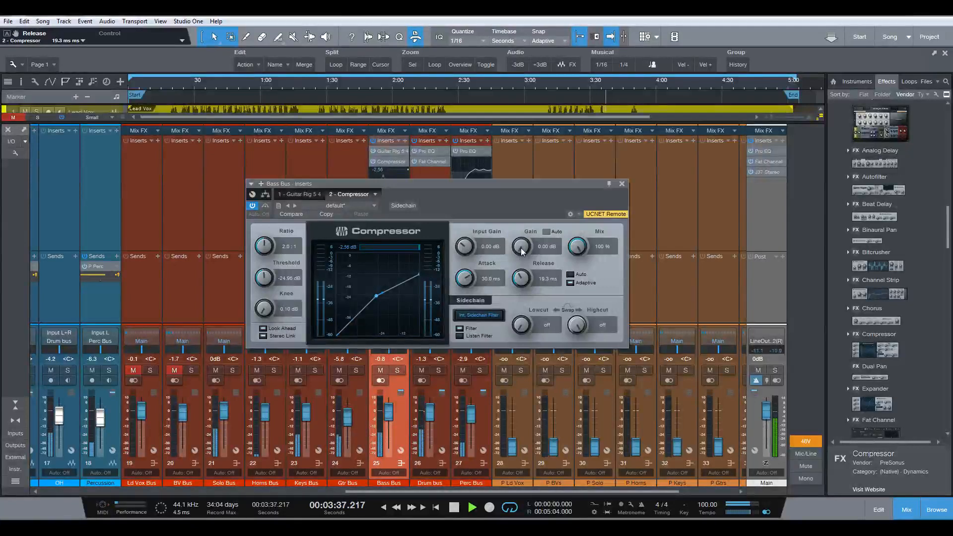
drag(528, 248, 522, 235)
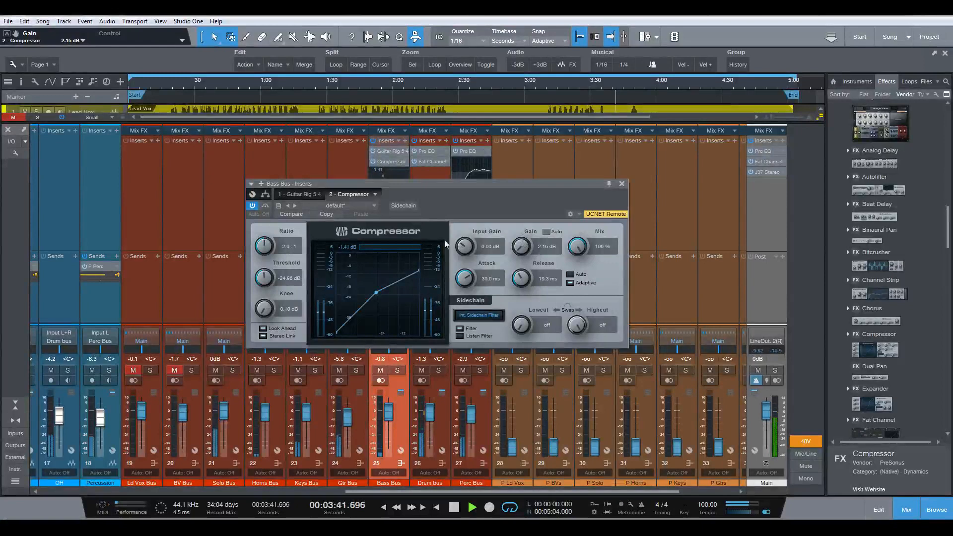
Compare the playing mix with the bass compressor bypassed and active, and close the compressor window
click(265, 206)
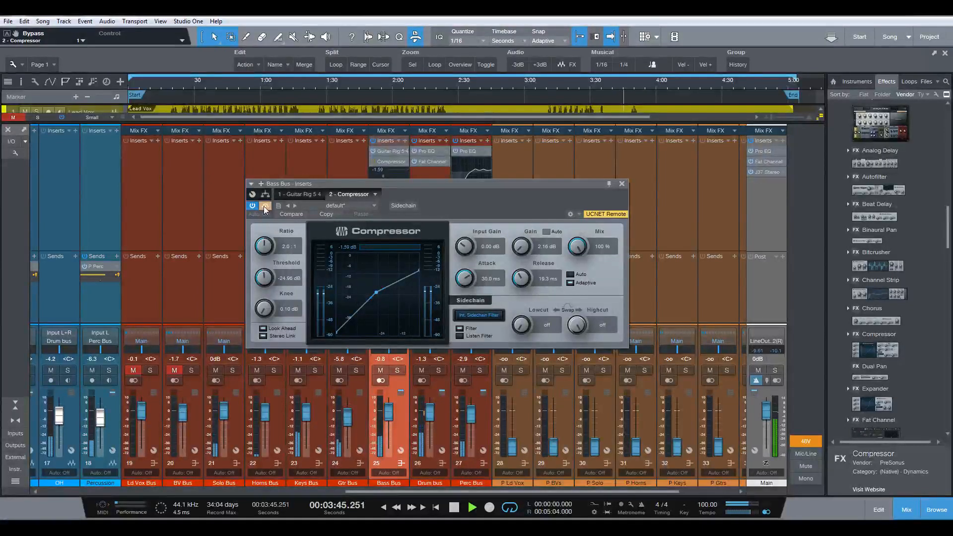
click(265, 206)
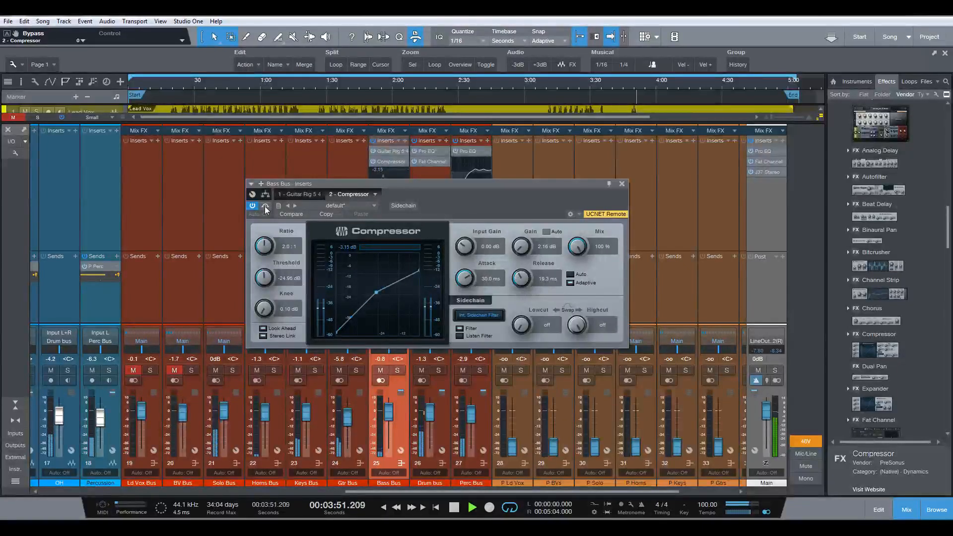
click(266, 207)
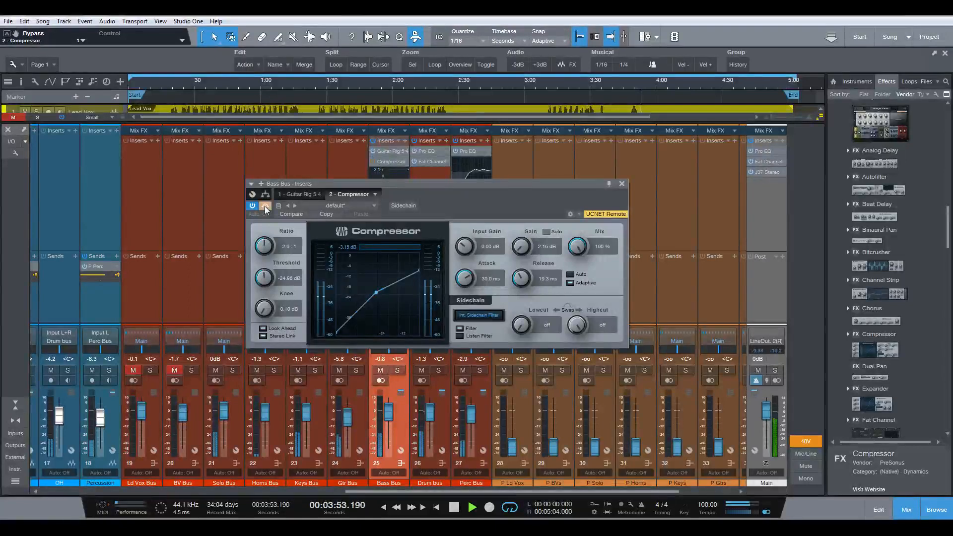
click(265, 206)
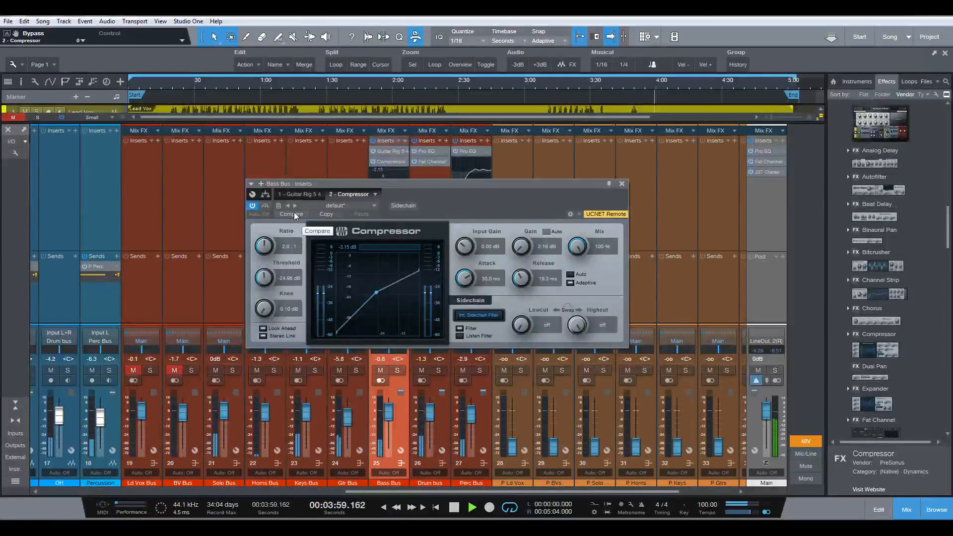
click(623, 185)
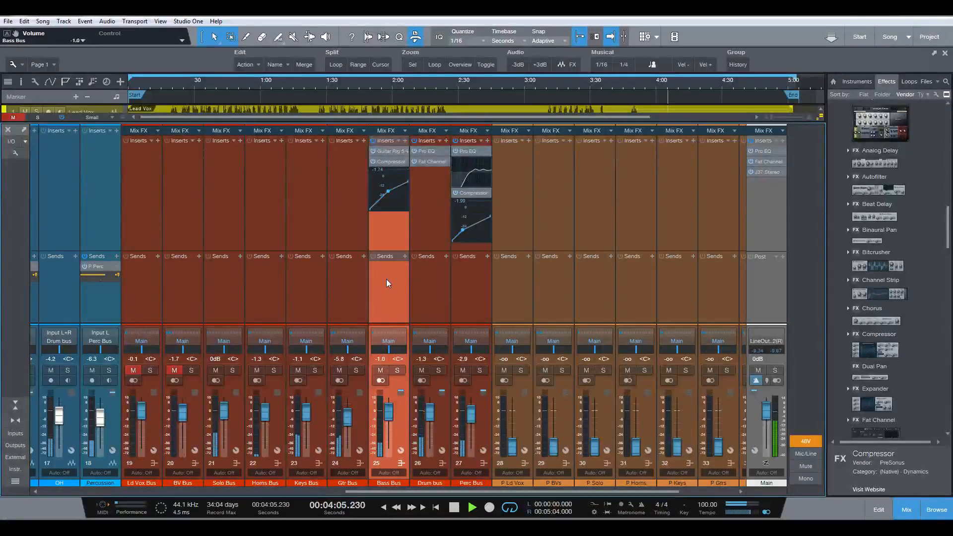
Rebalance the bus faders, setting the Gtr Bus to -5.6 dB and bringing the Bass Bus up from silence to -2.8 dB
key(space)
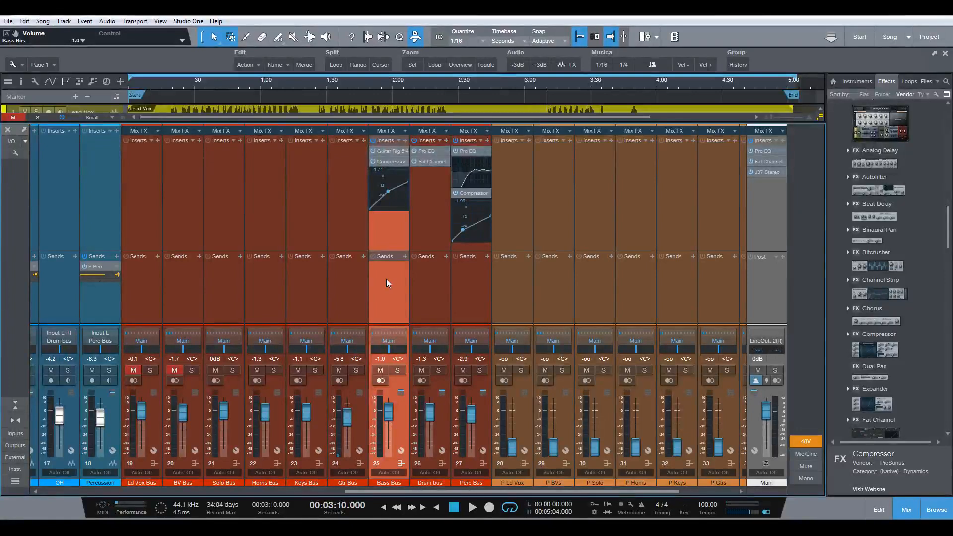
key(Up)
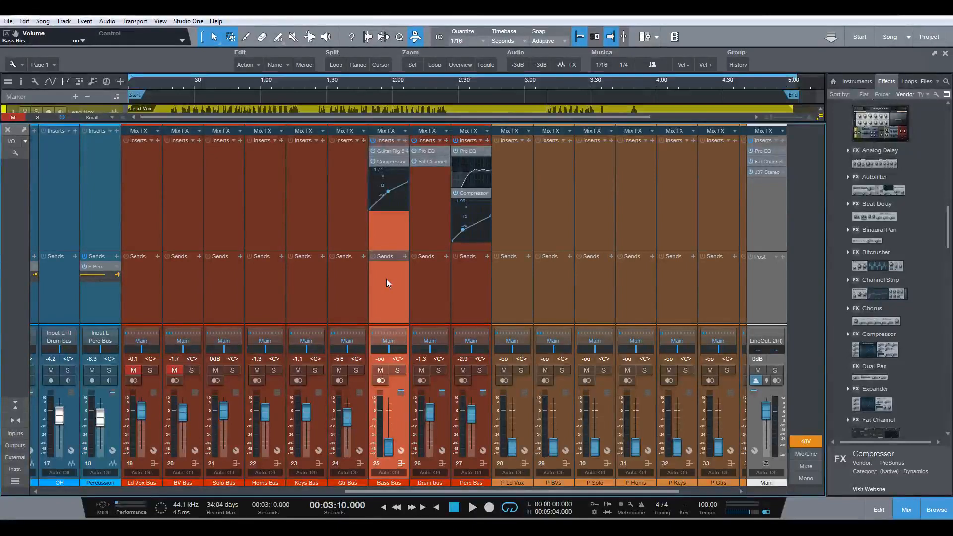
key(space)
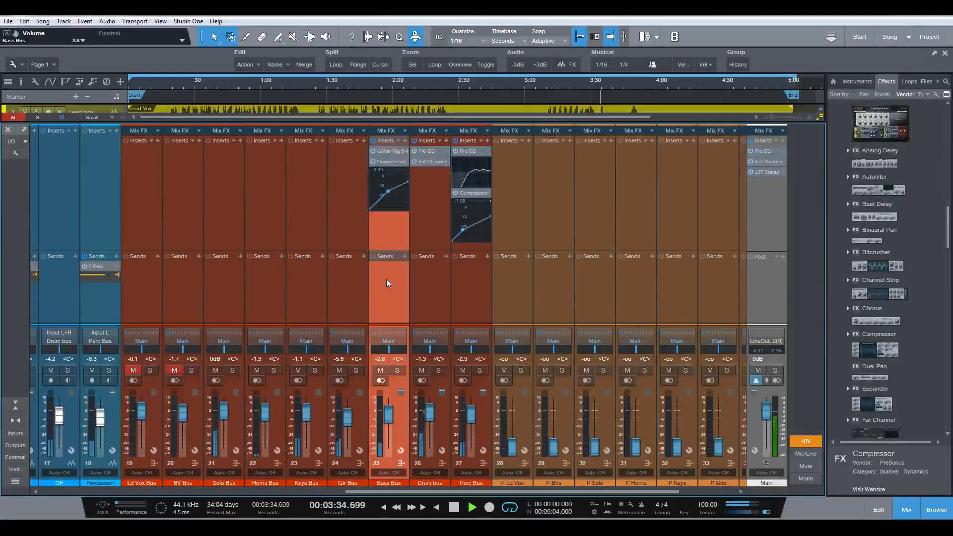
key(space)
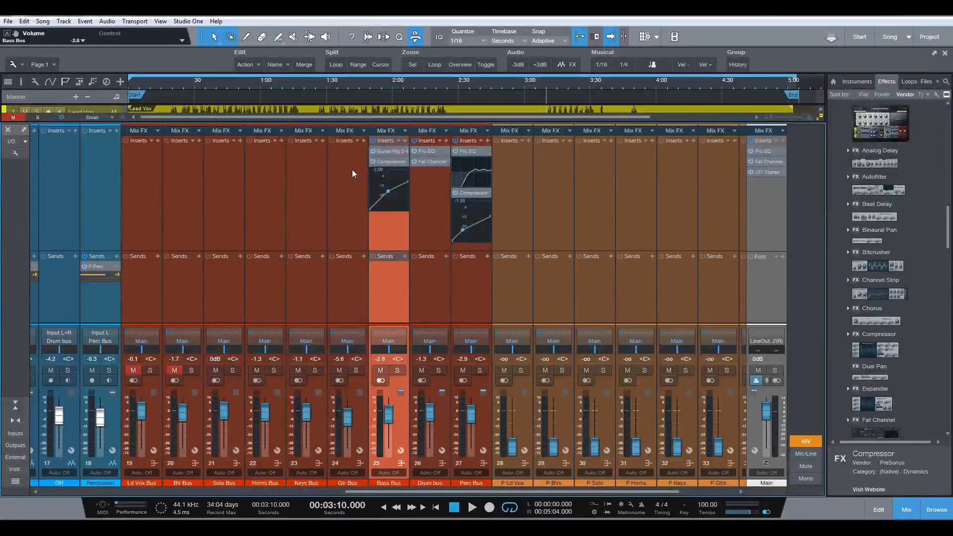
Monitor the playing mix in mono, set the Bass Bus level to -3.7 dB, and return the main output to stereo
click(767, 512)
key(space)
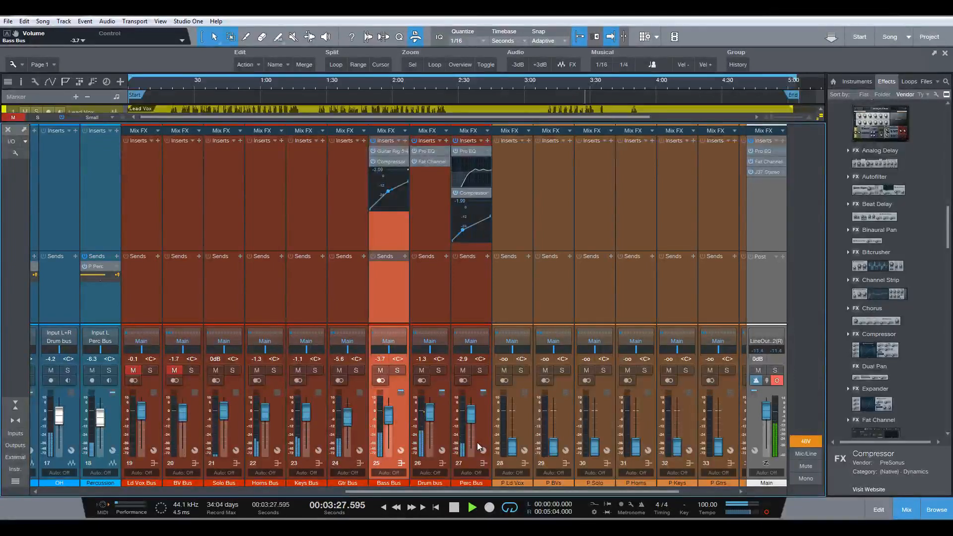
click(767, 512)
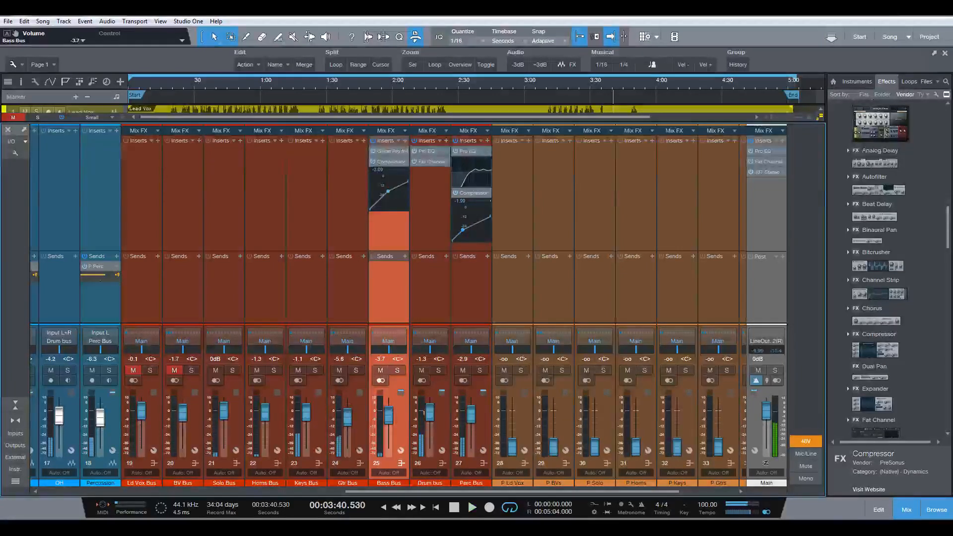
key(space)
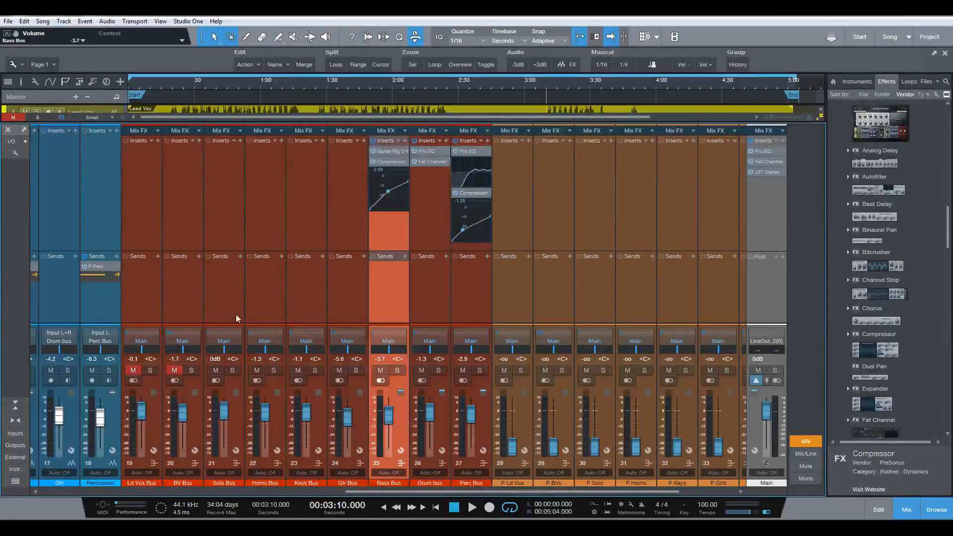
drag(354, 490, 129, 493)
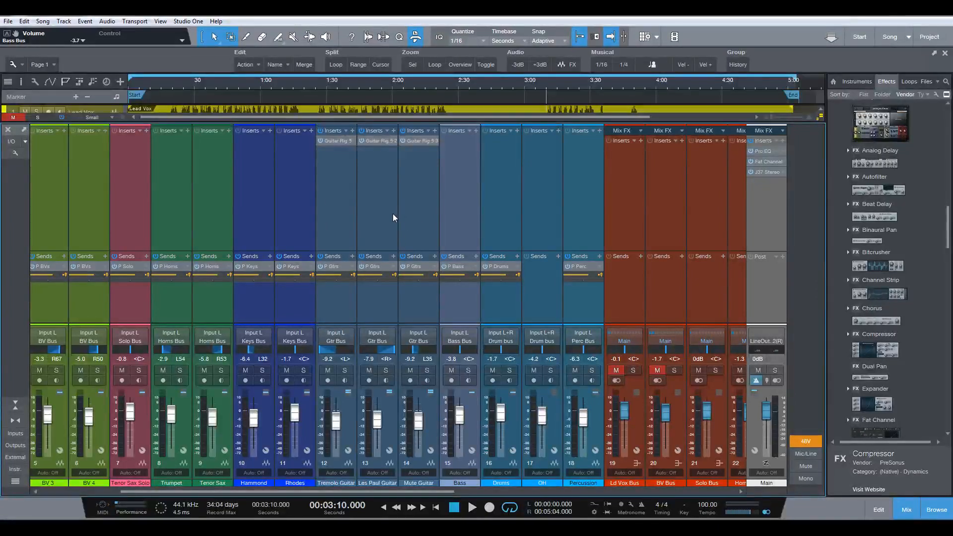
drag(387, 491, 559, 493)
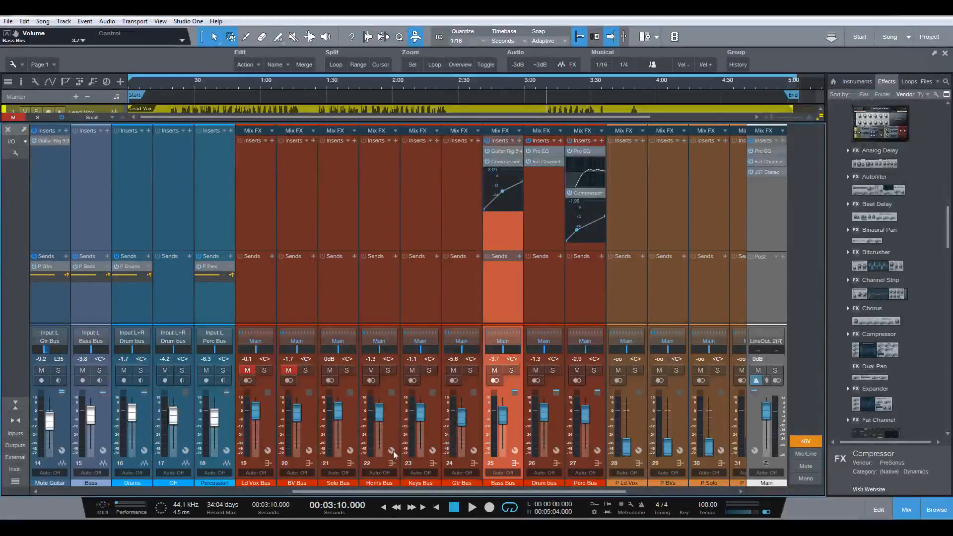
drag(400, 491, 249, 485)
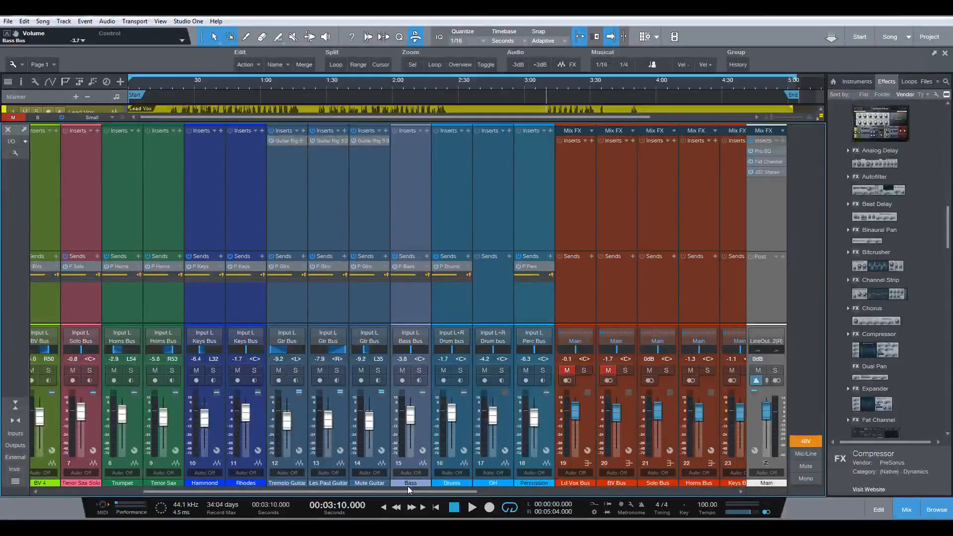
drag(411, 489, 589, 500)
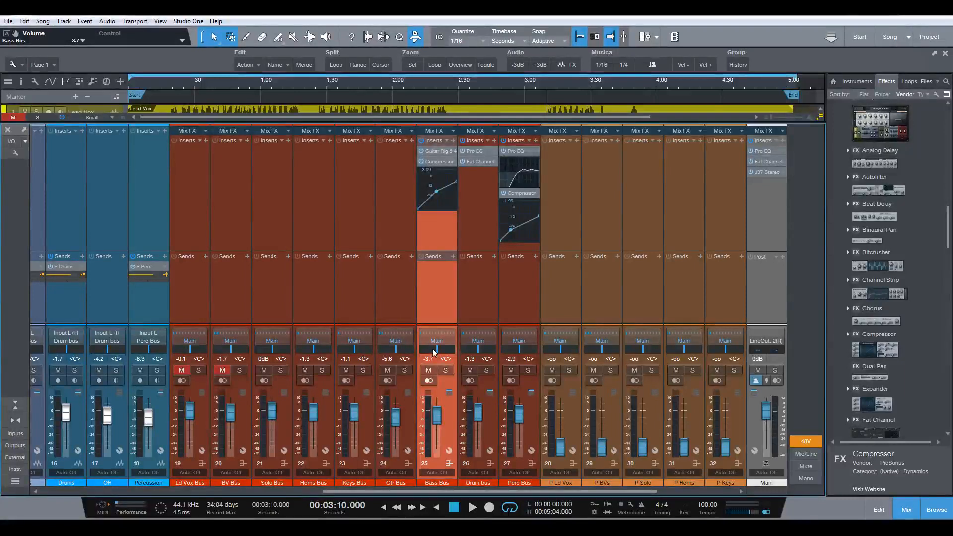